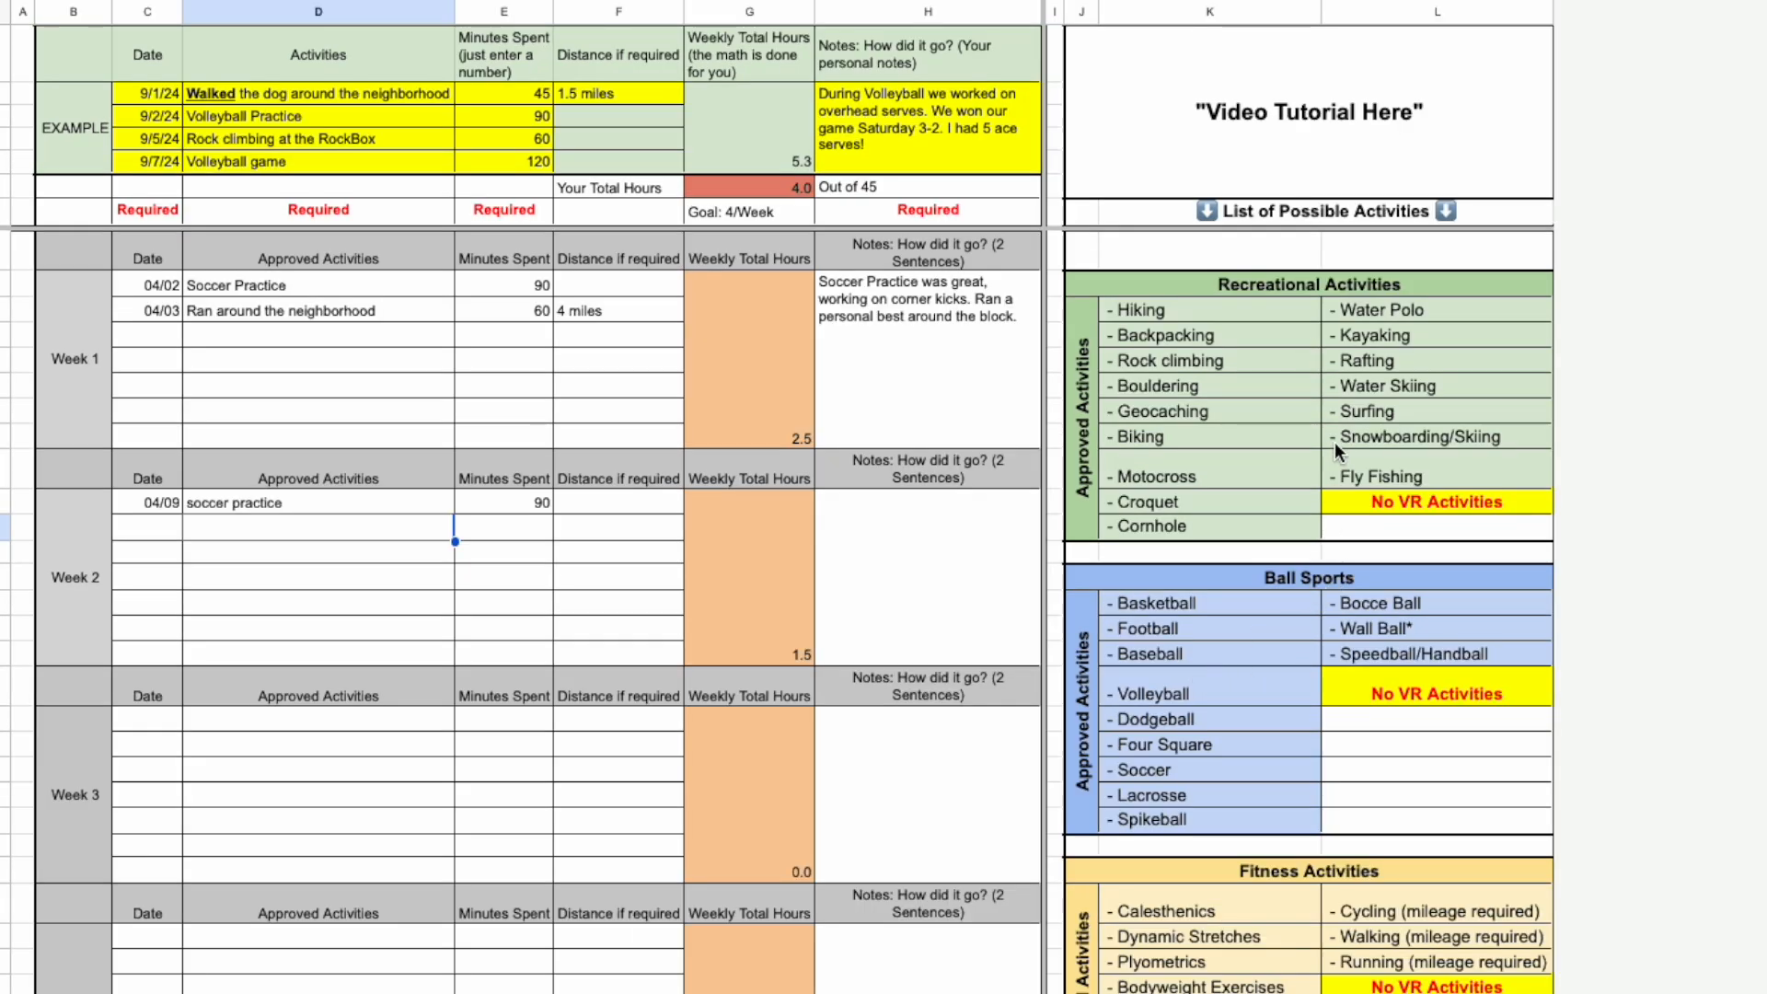
Look through the weekly log sections and the lists of approved activities in each category.
scroll(1336, 441, "down", 1)
scroll(1329, 446, "down", 2)
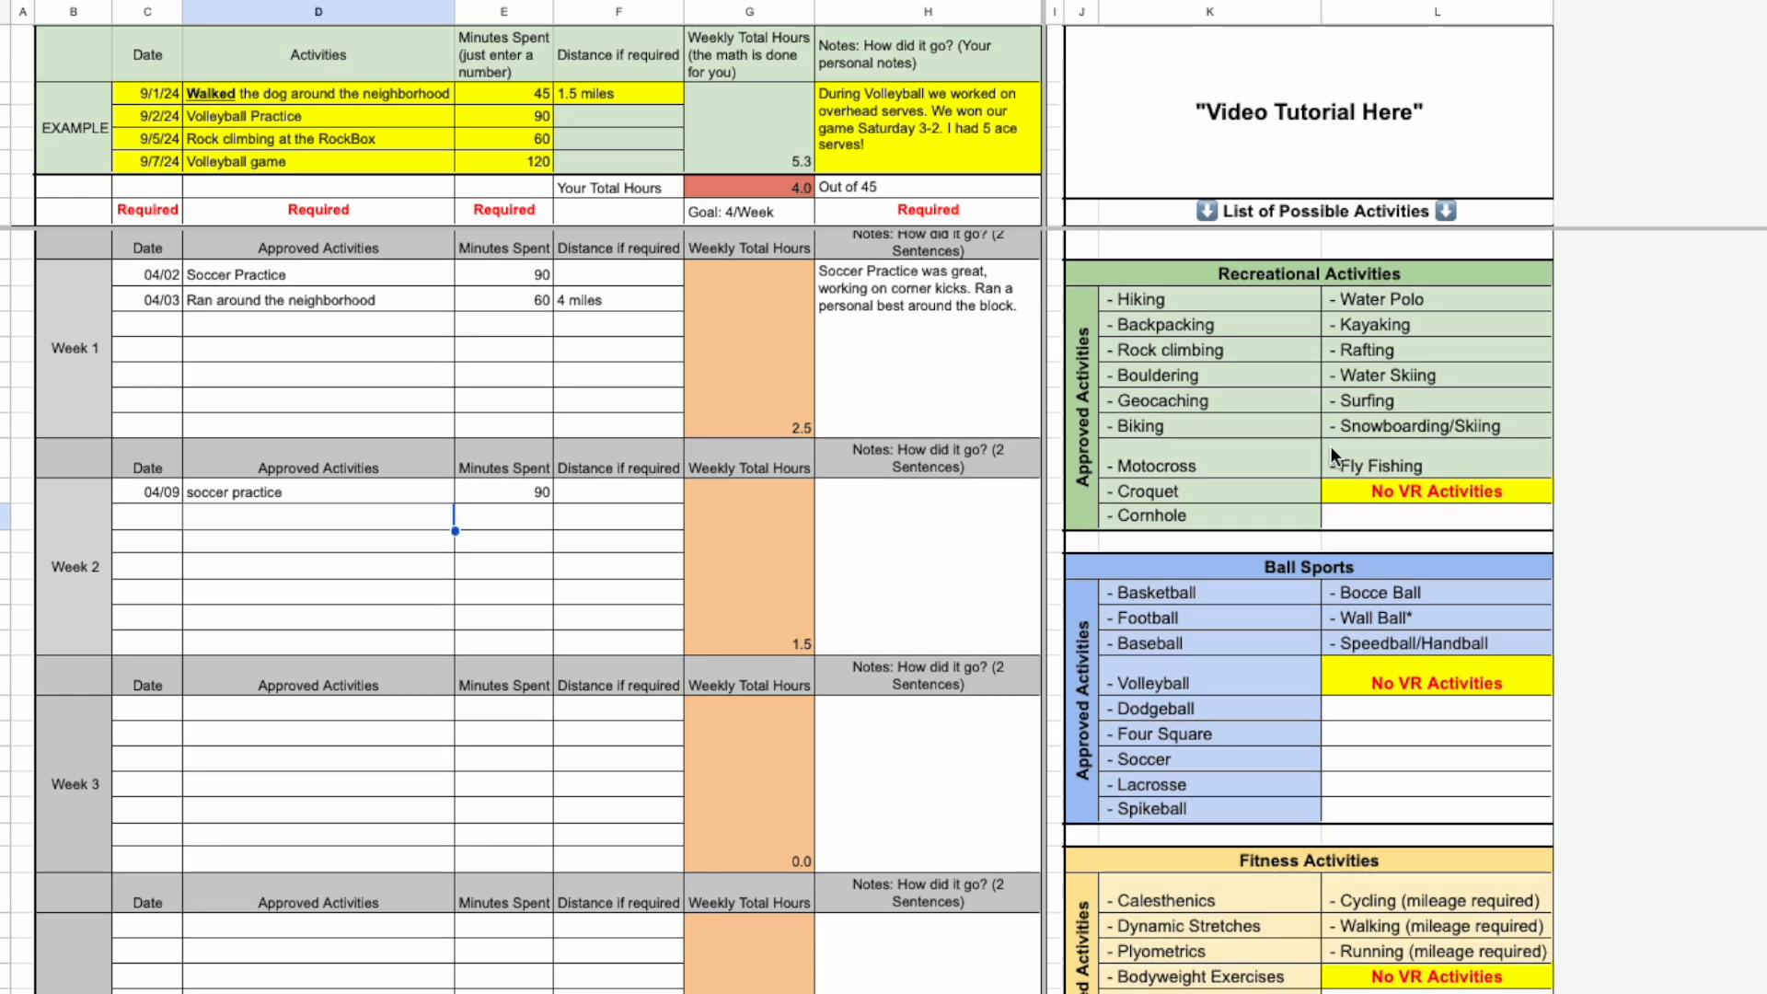
scroll(1329, 444, "down", 10)
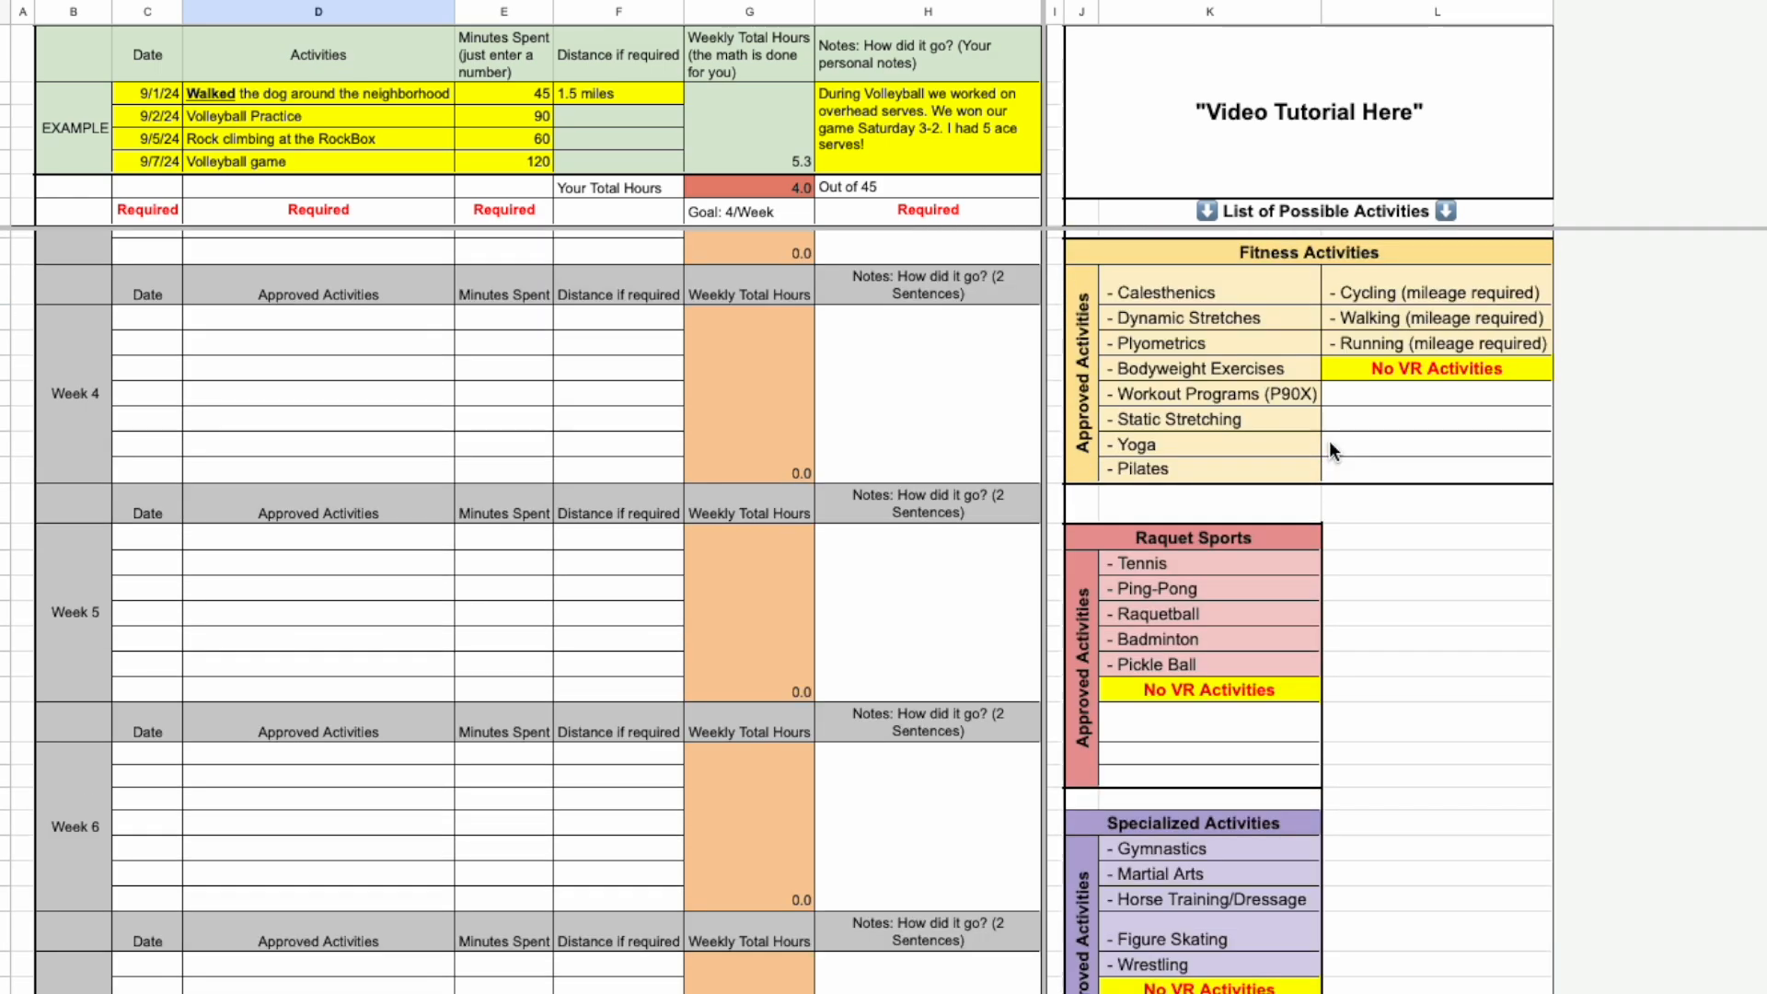
scroll(1330, 441, "up", 10)
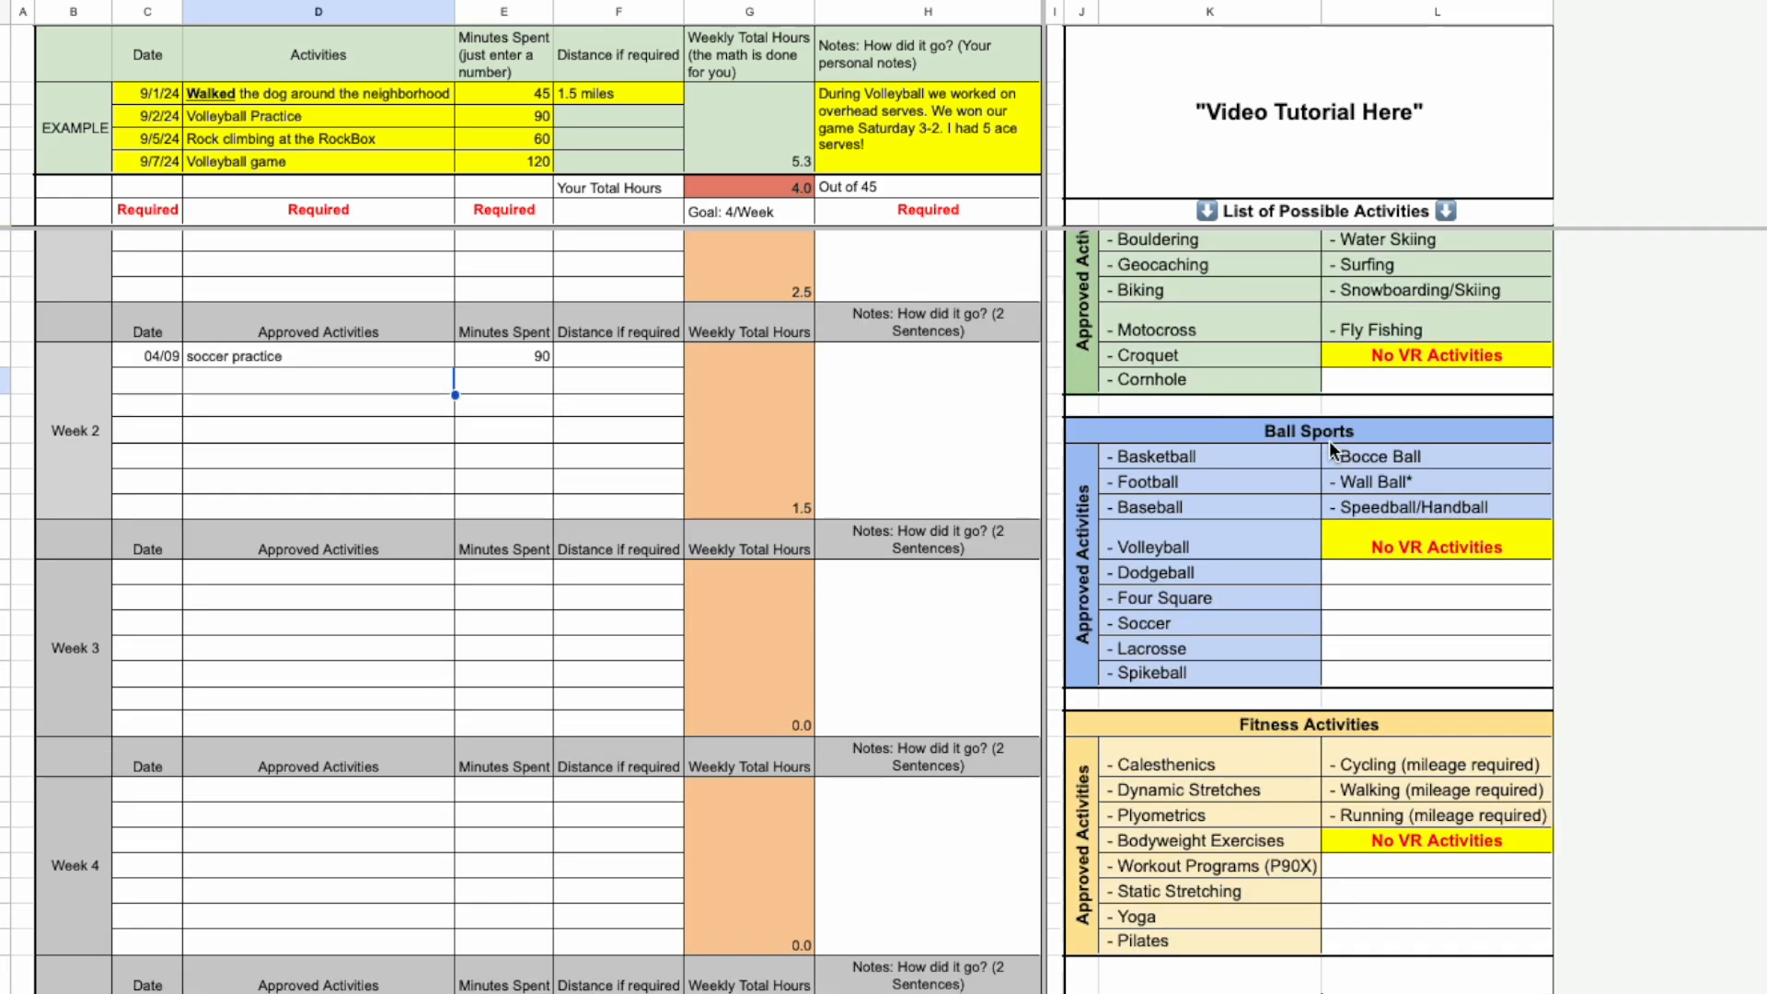
scroll(1329, 441, "up", 2)
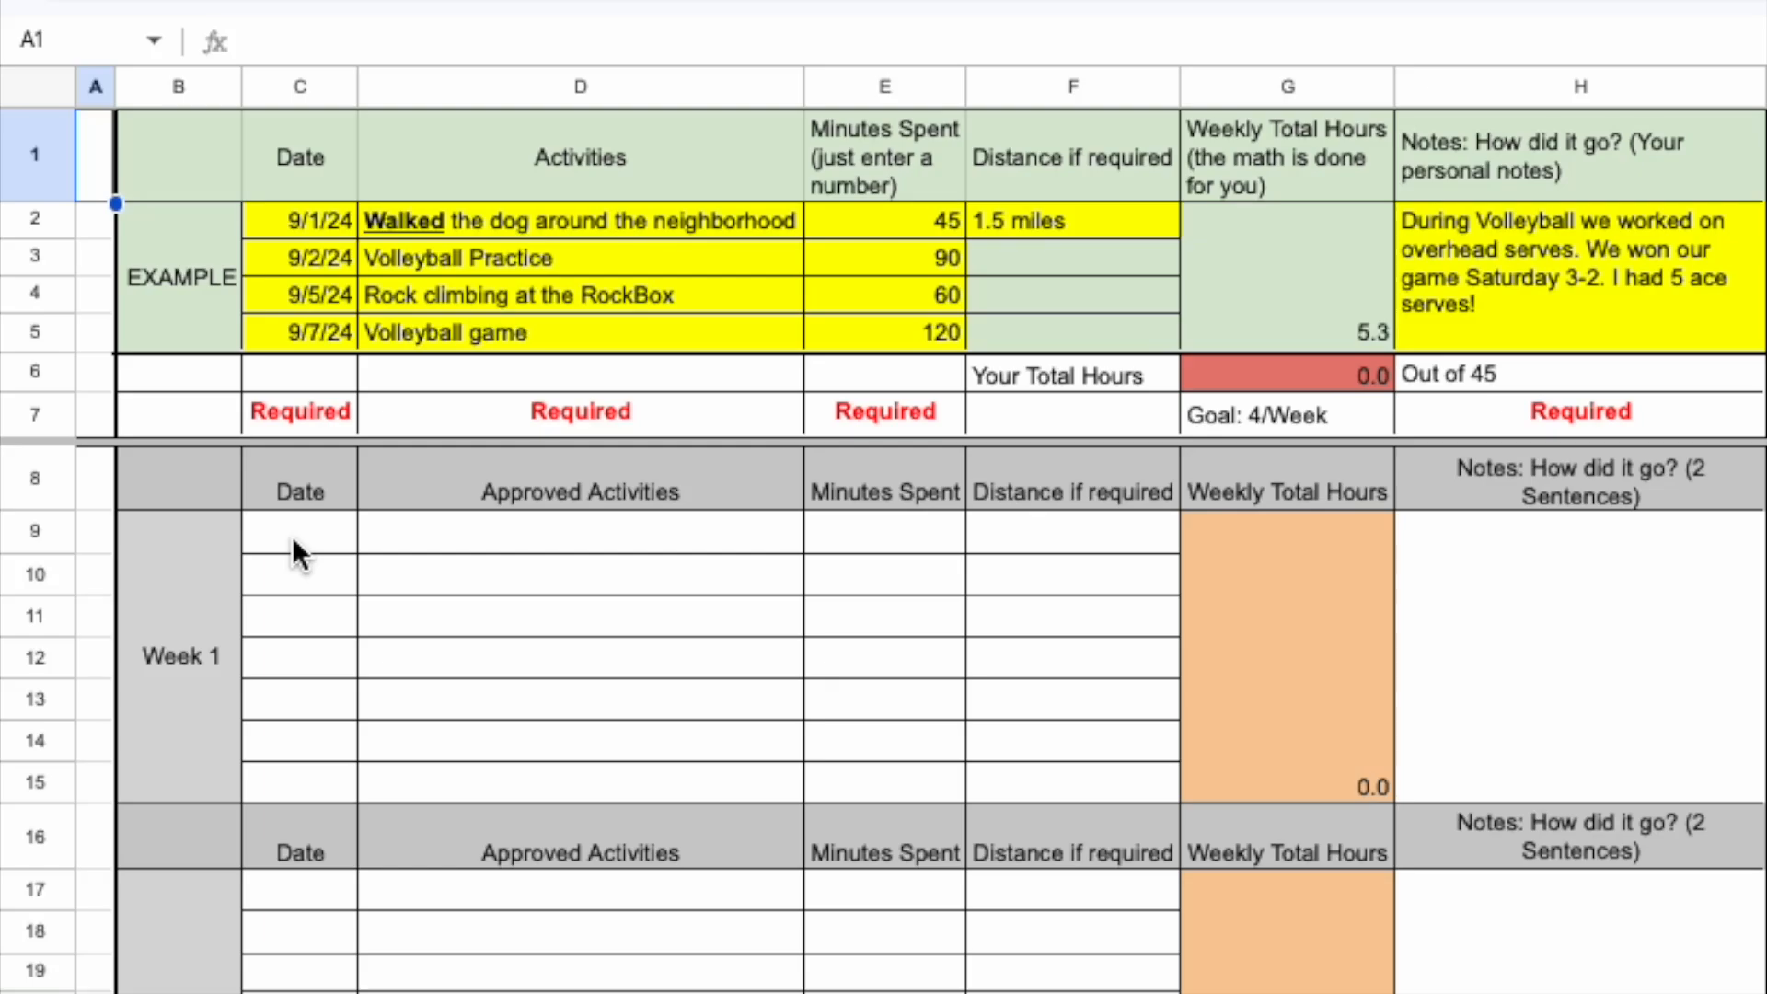
Log Soccer Practice on 4/02 with 90 minutes spent in the first row of Week 1.
left_click(292, 551)
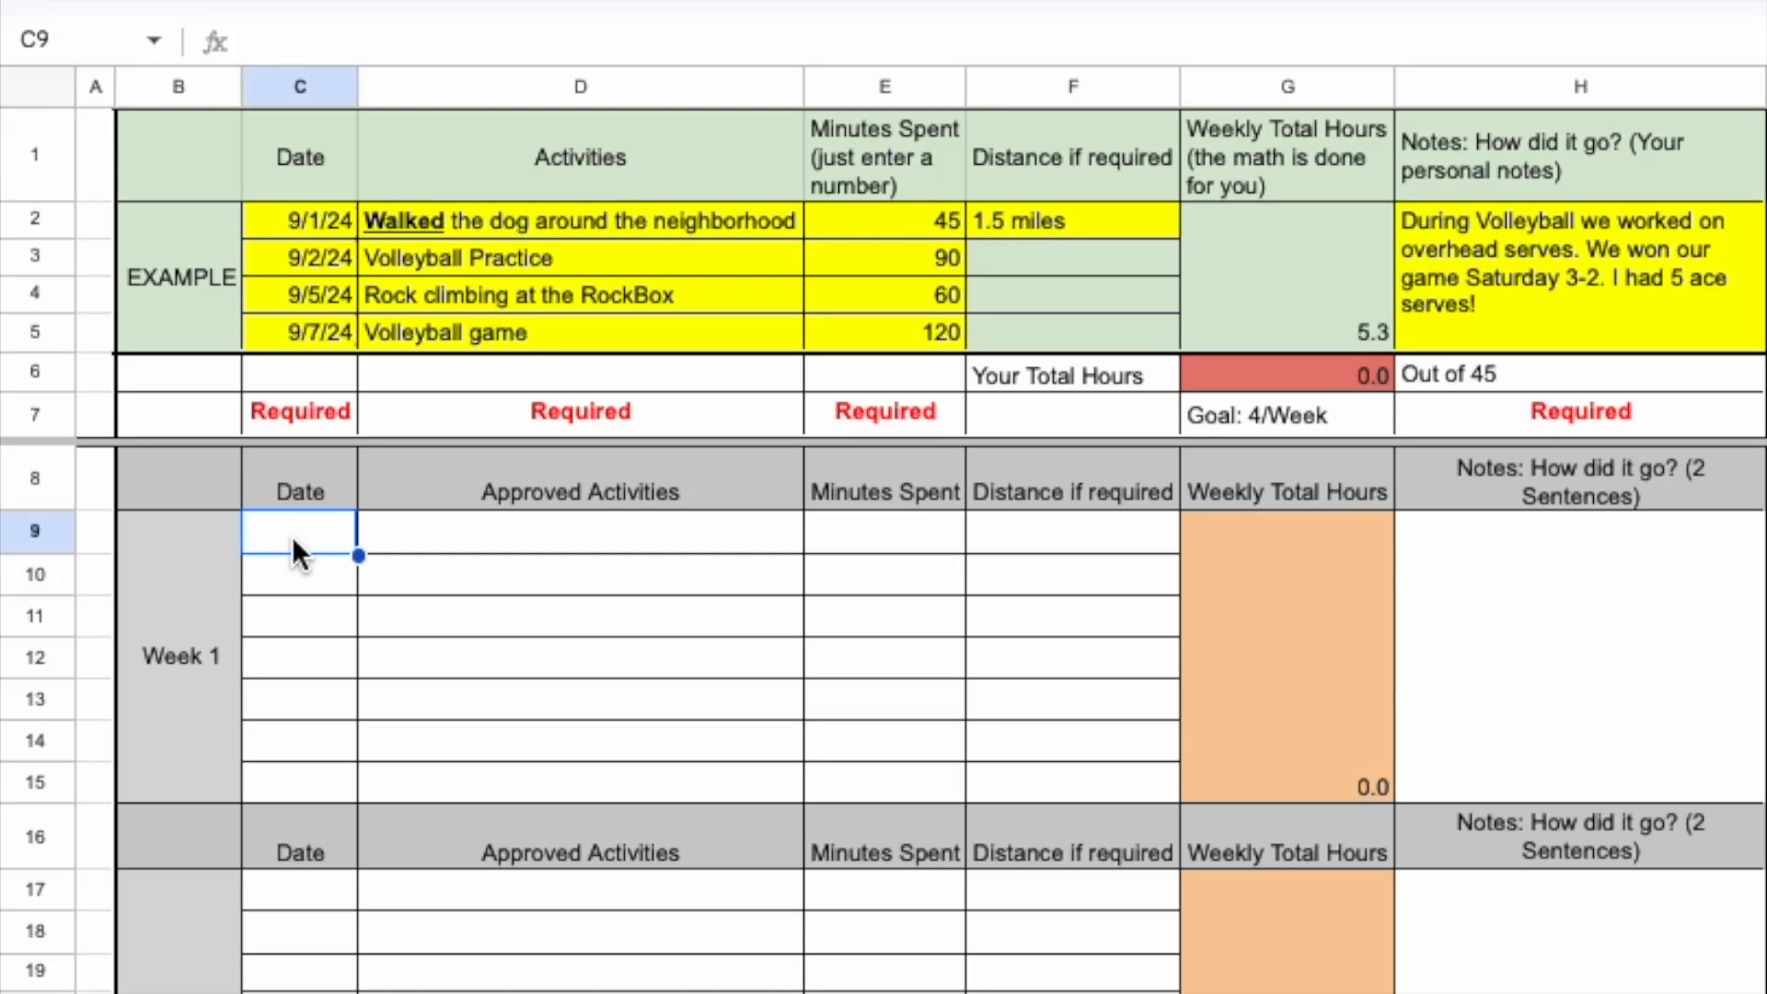
type("4/02")
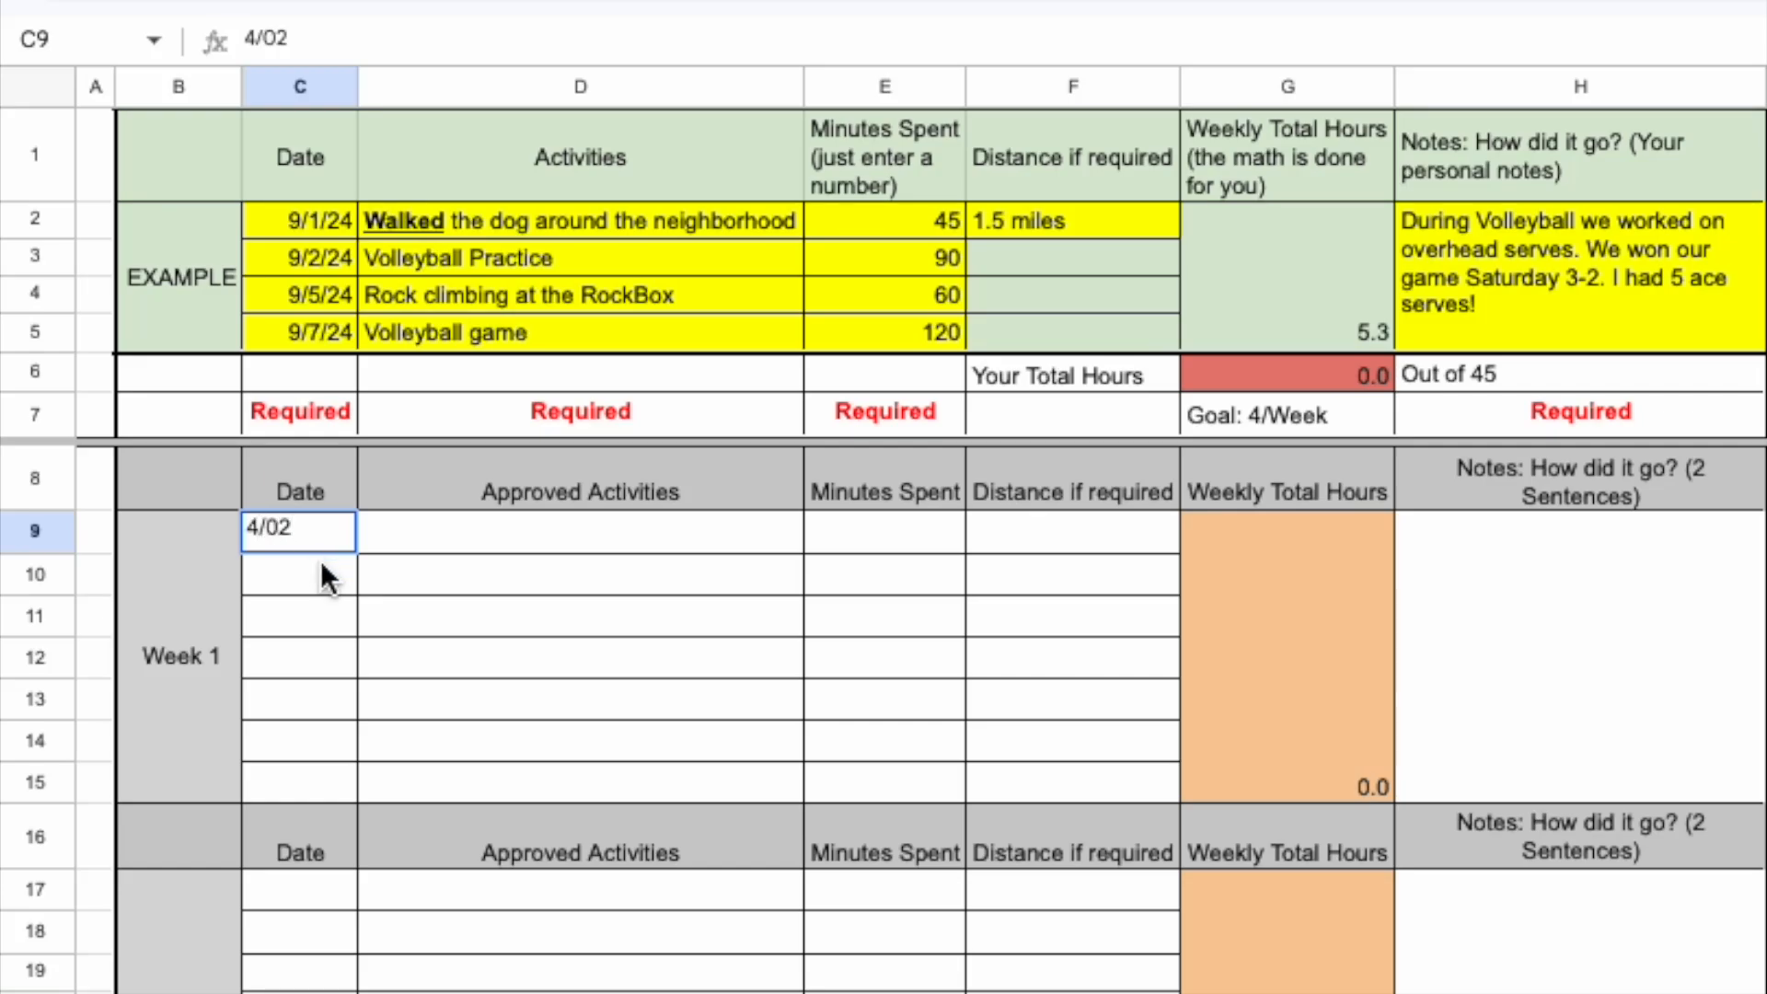
left_click(447, 546)
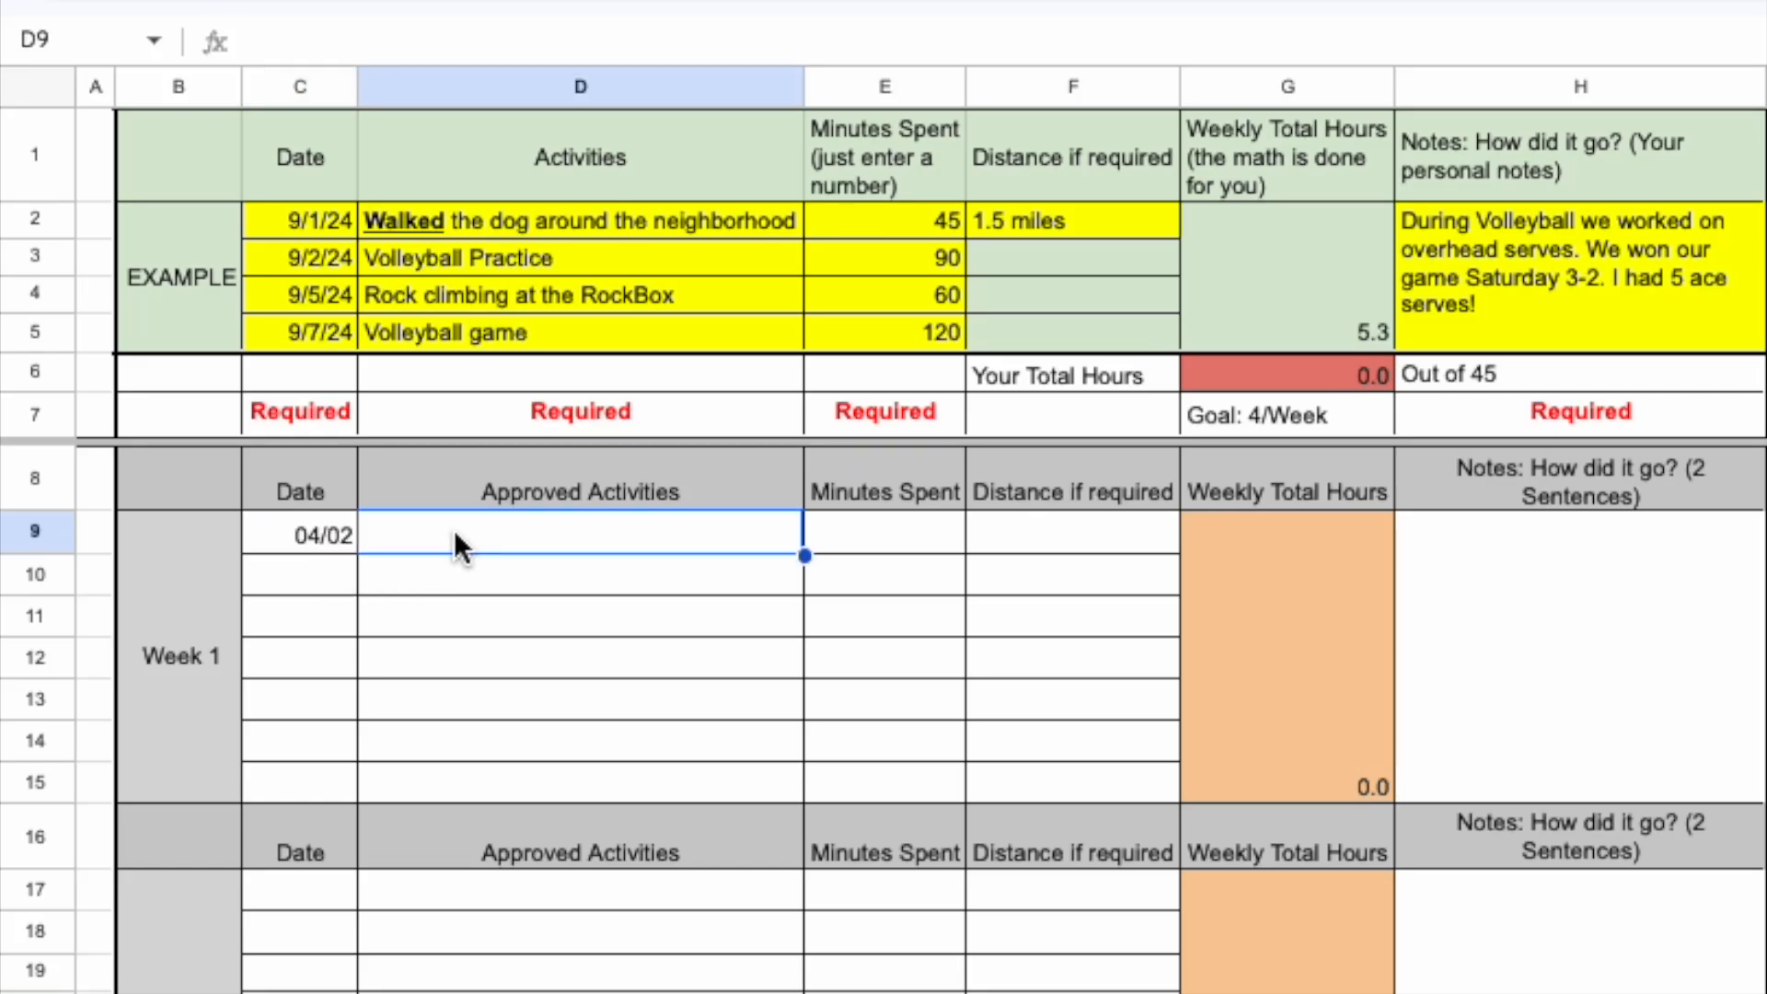
type("Soccer ")
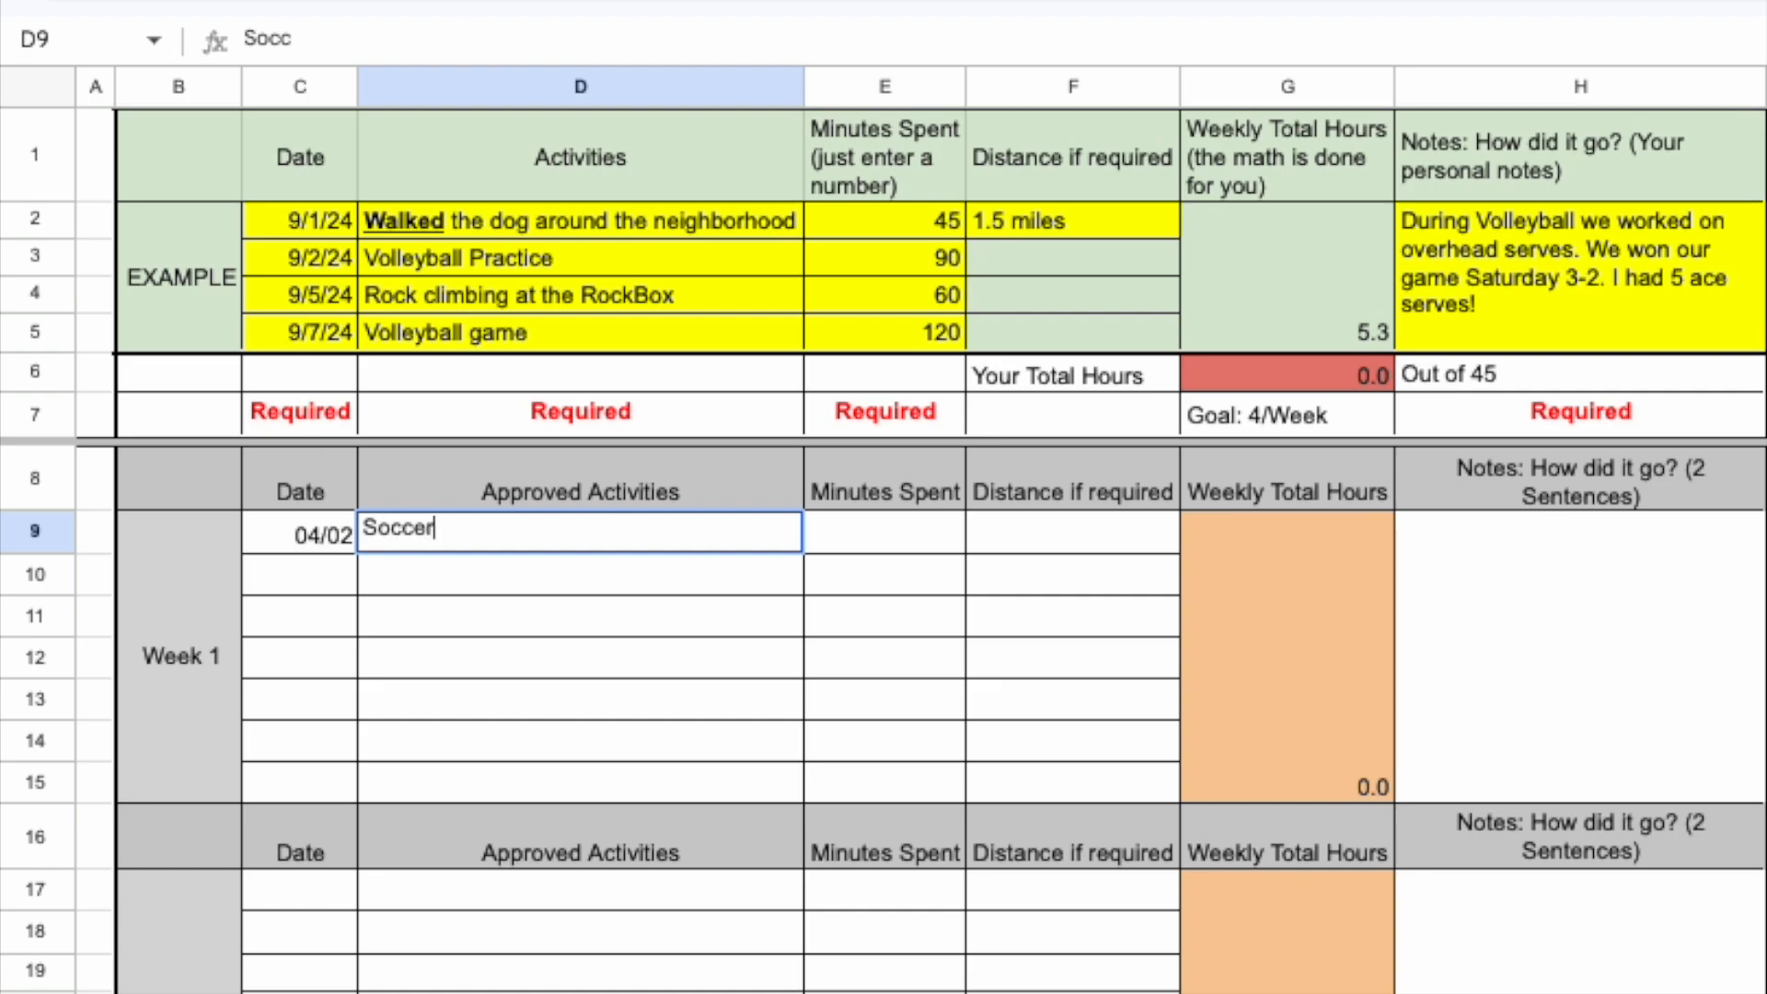
type("Practice")
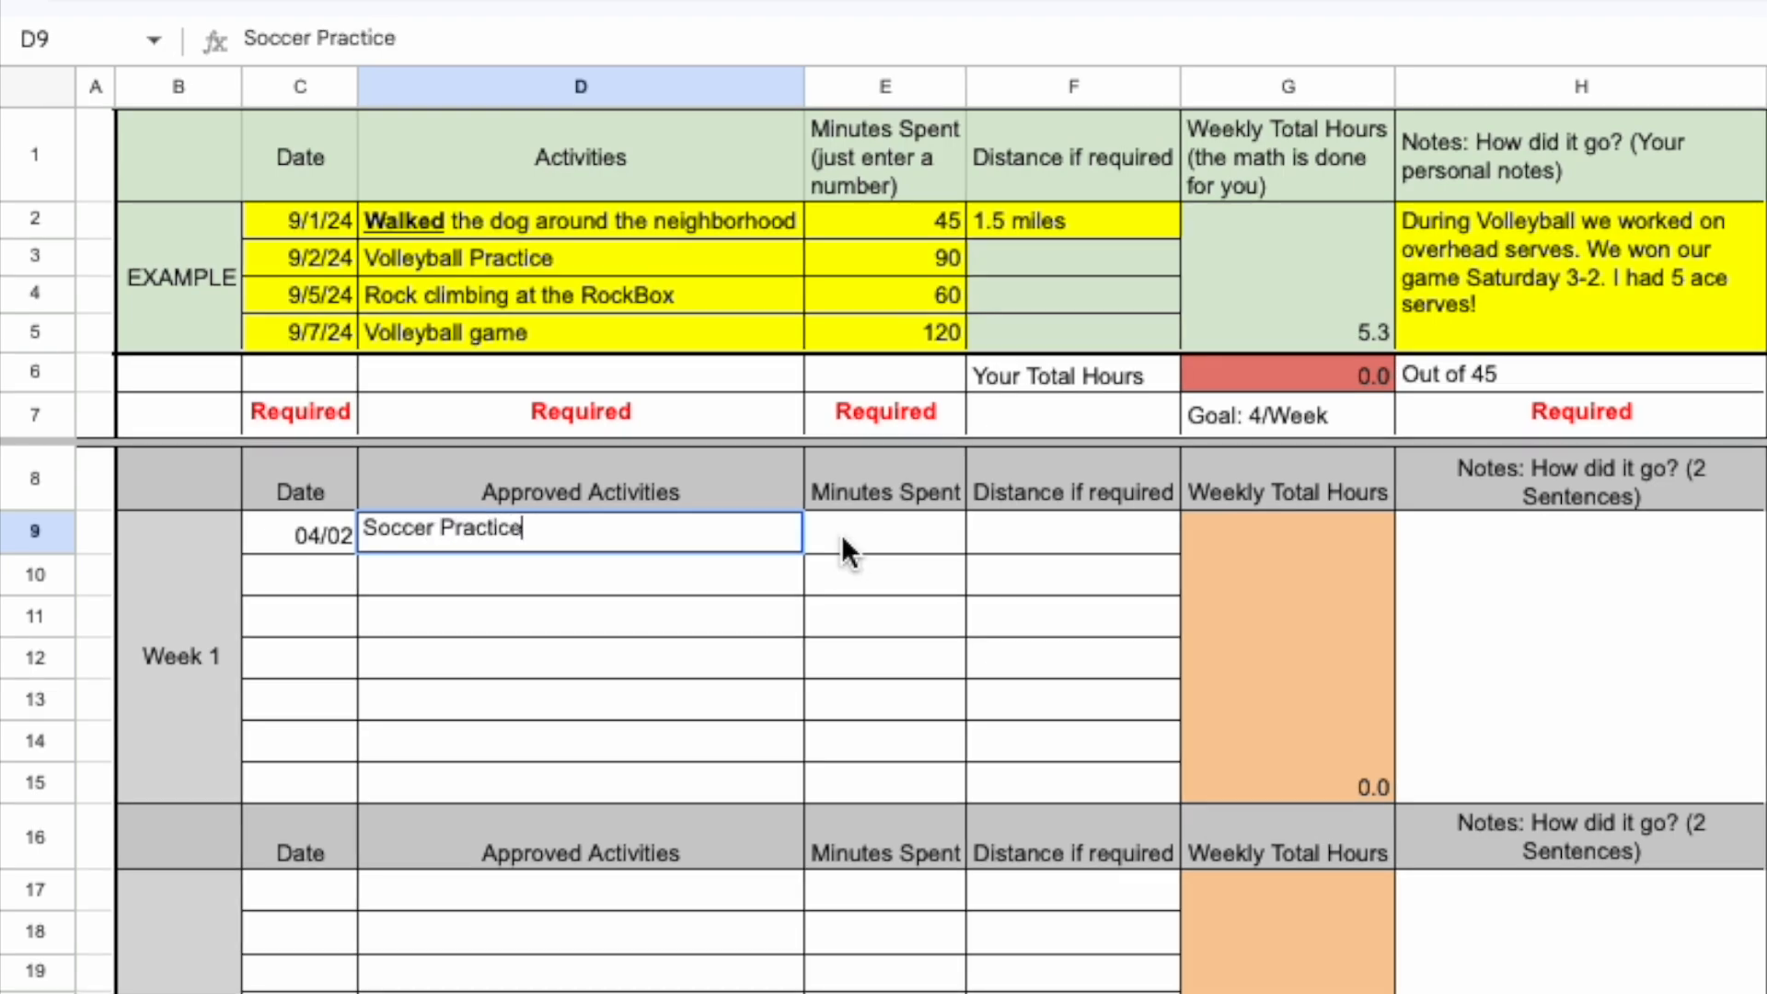
left_click(844, 541)
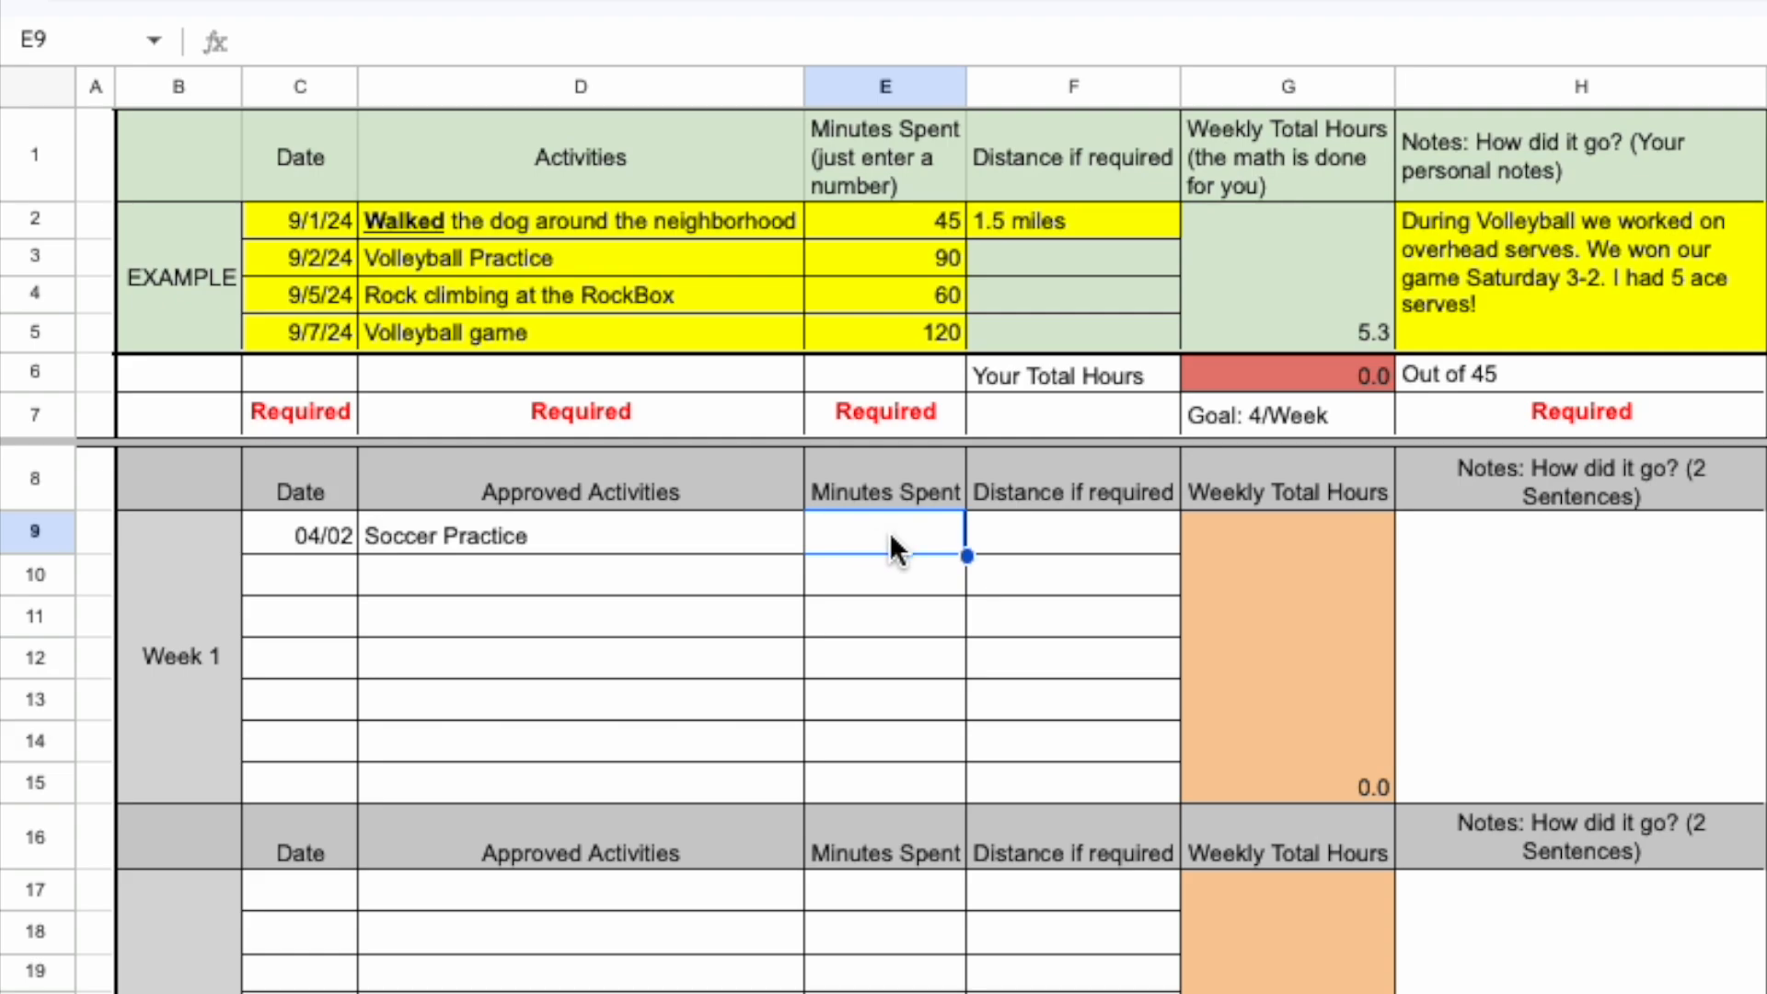
type("90")
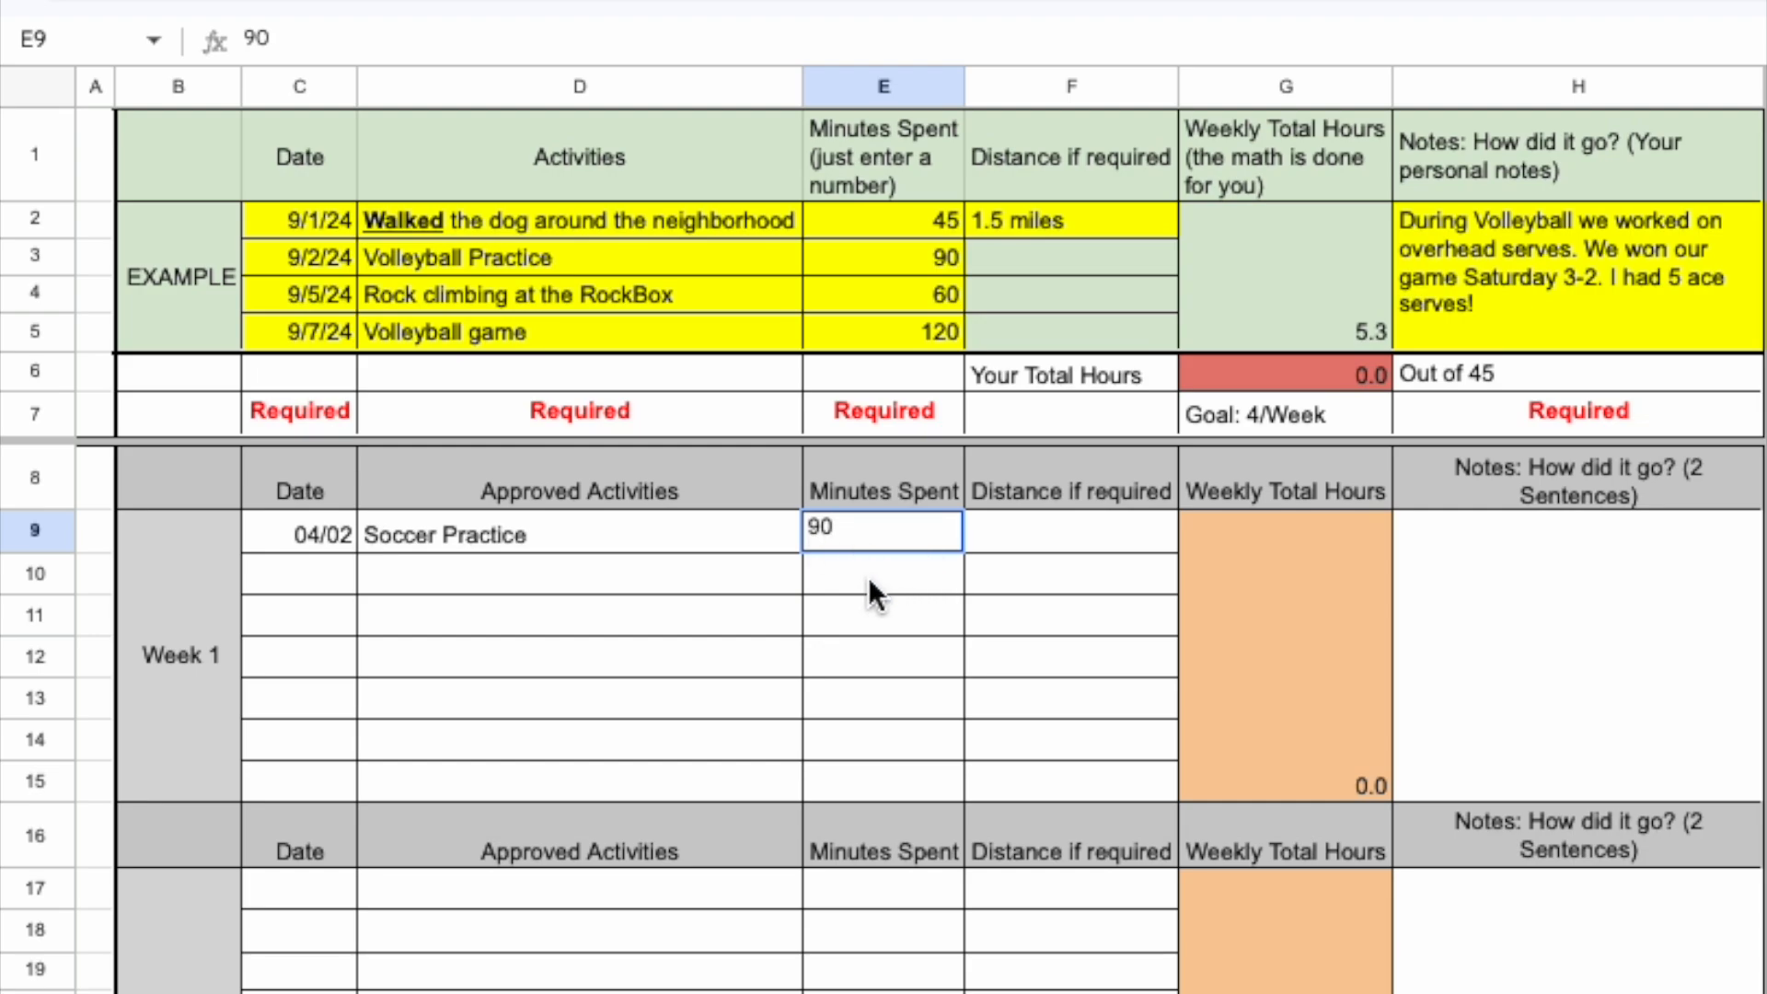
key("BackSpace")
key("BackSpace")
type("120180")
key("BackSpace")
key("BackSpace")
key("BackSpace")
type("90")
left_click(1022, 590)
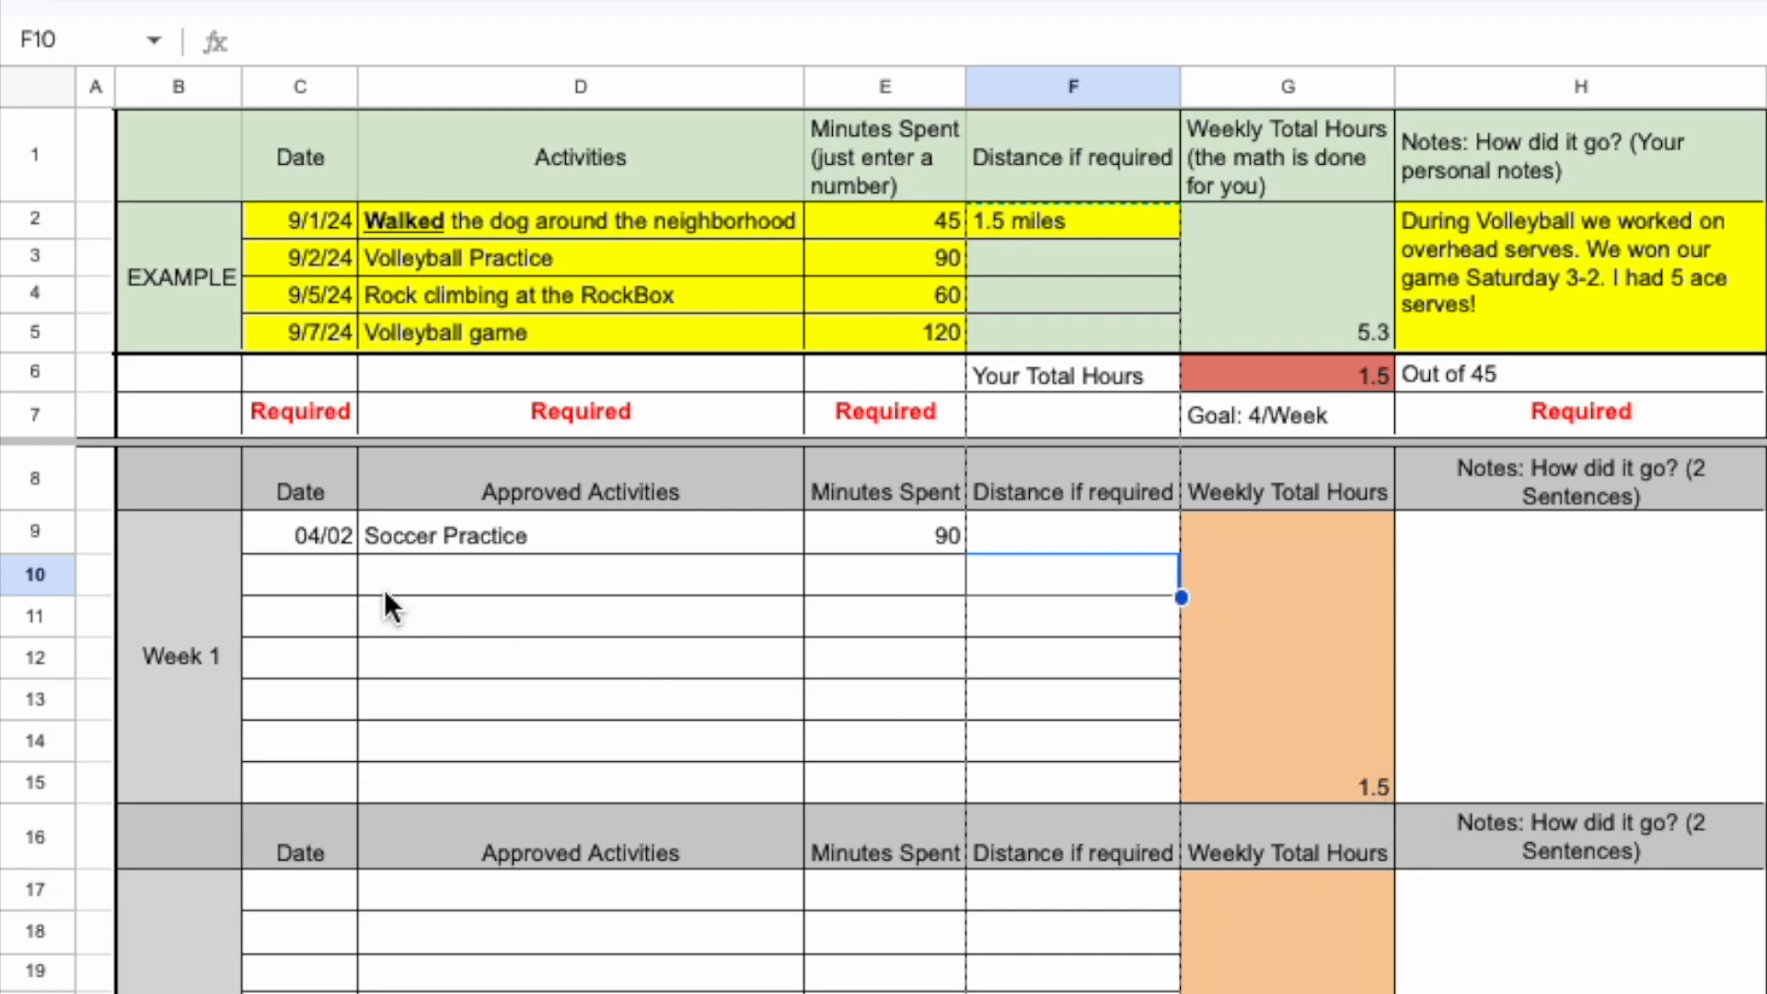
Enter the date 04/03 and the activity "Ran around the neighborhood" in the second row of Week 1.
left_click(321, 584)
type("04/")
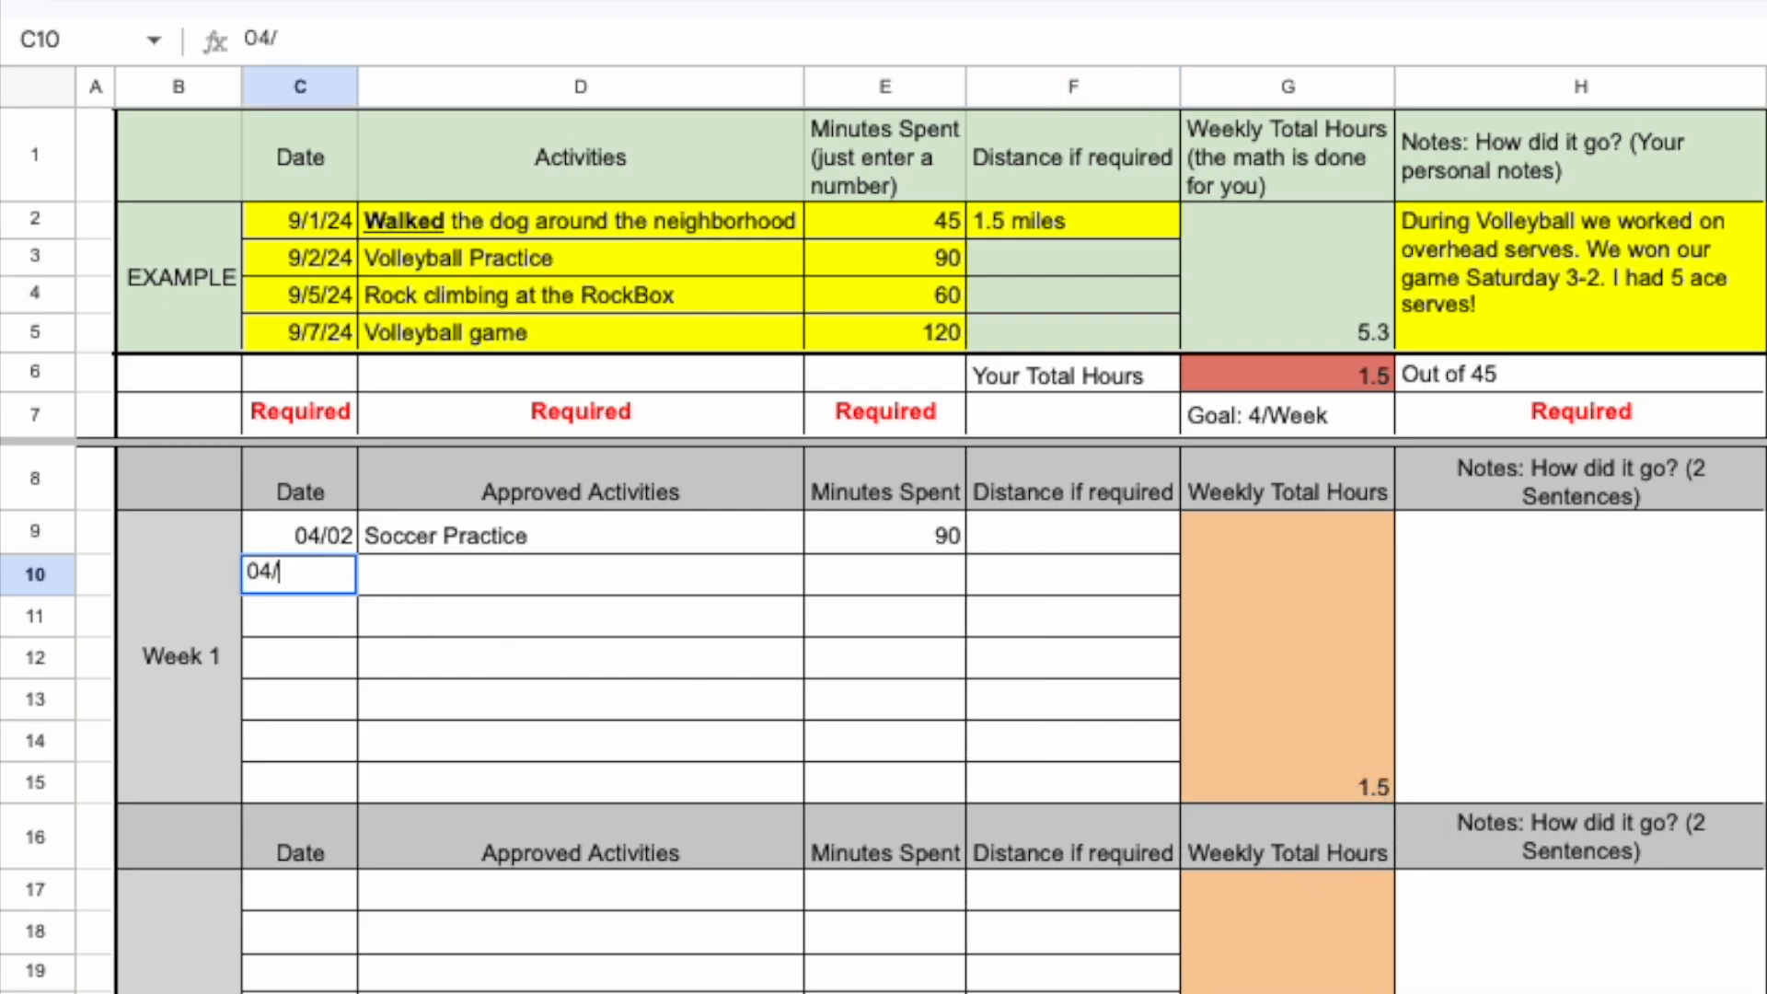
type("02")
key("BackSpace")
key("BackSpace")
type("03")
left_click(489, 580)
type("Ran around the ne")
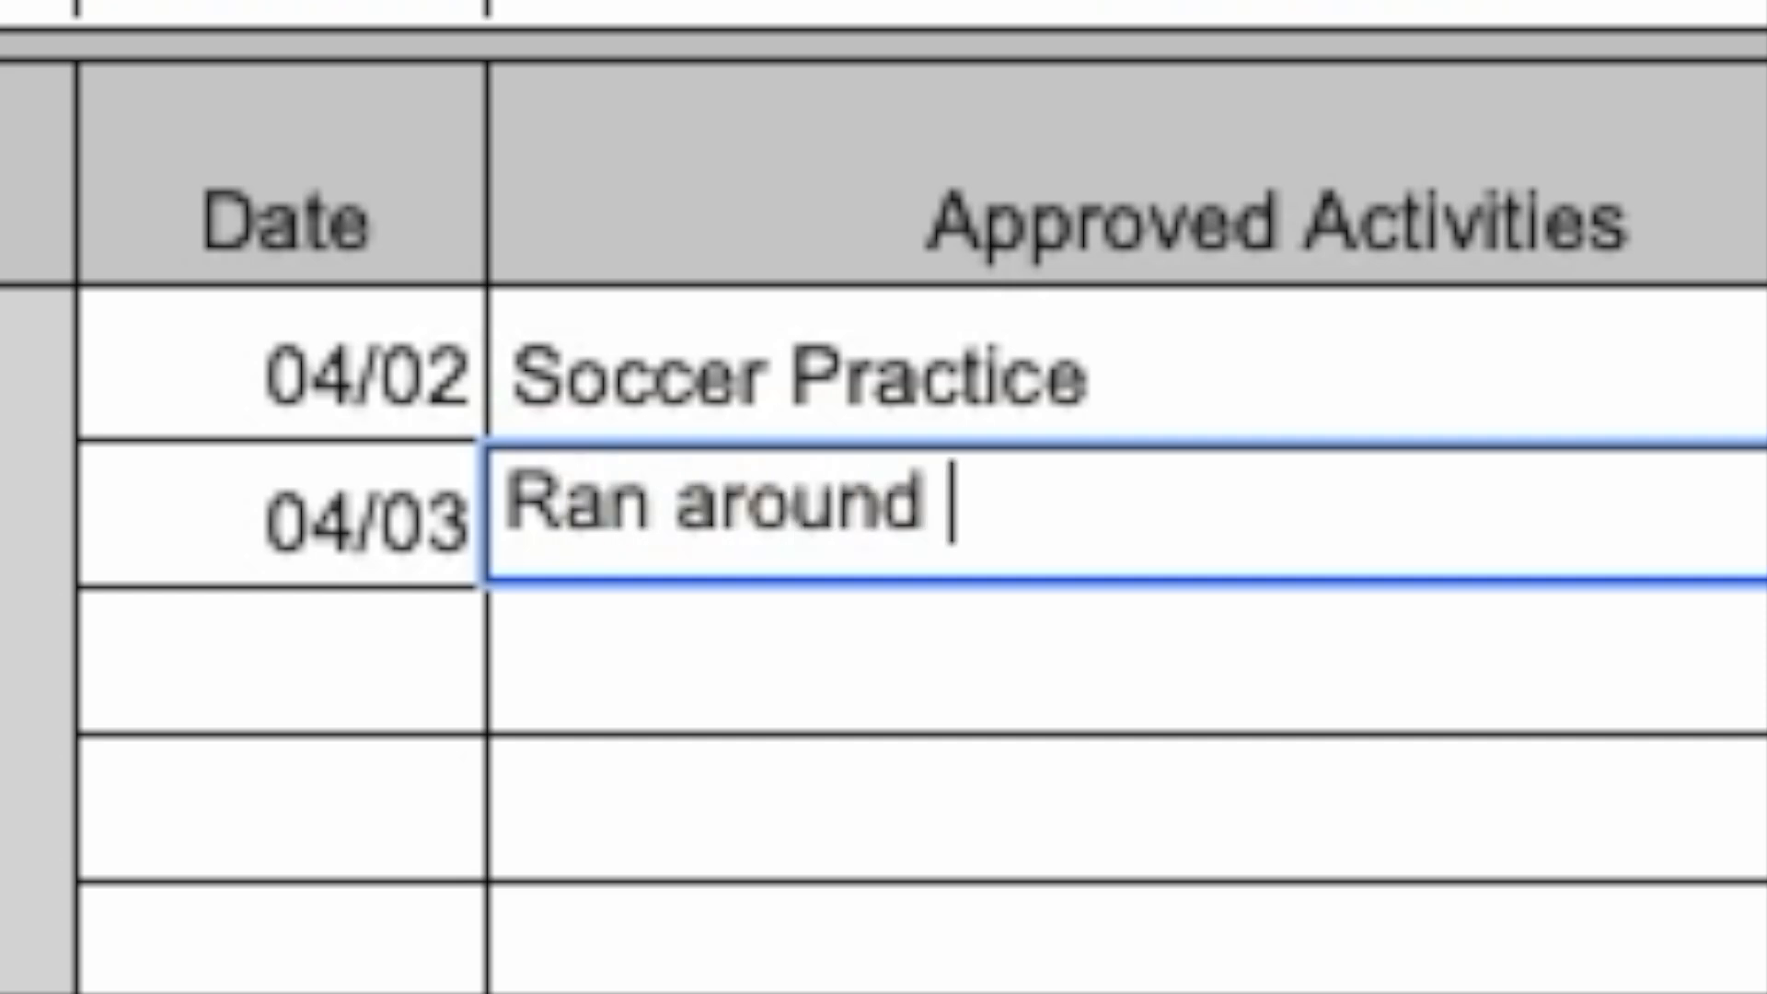
type("ighborhood")
Set the neighborhood run's minutes spent to 60 and its distance to "4 miles".
left_click(844, 629)
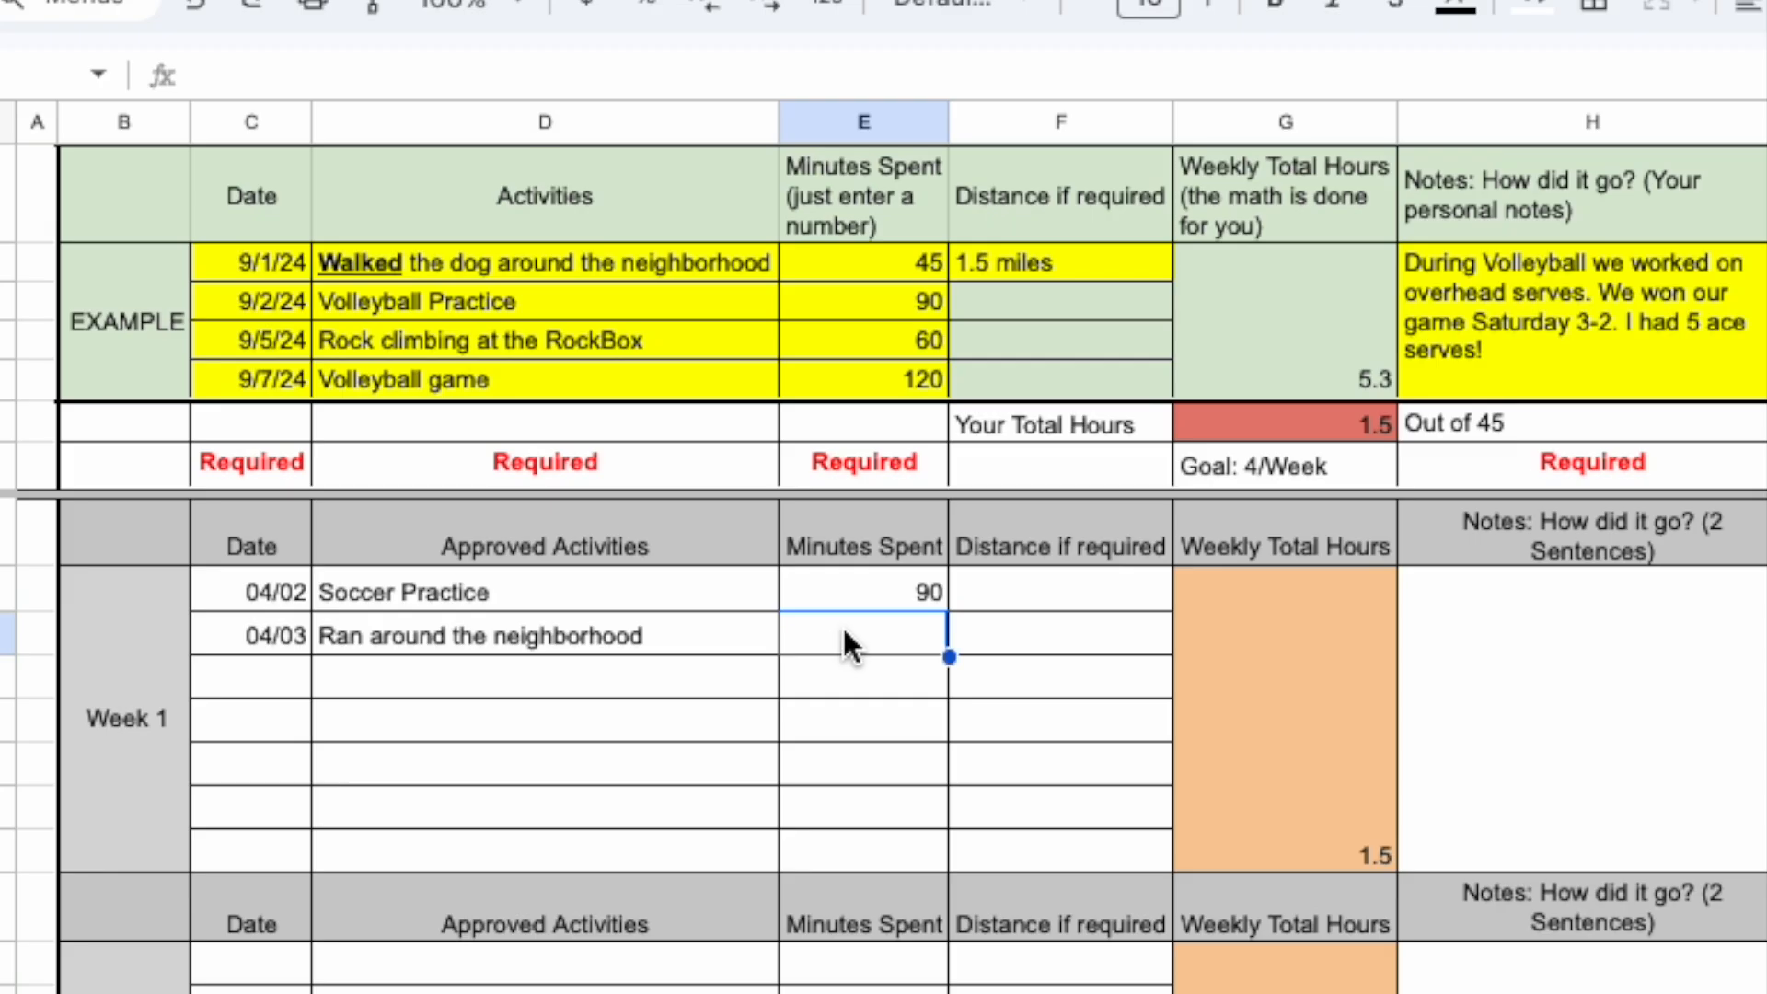
type("60")
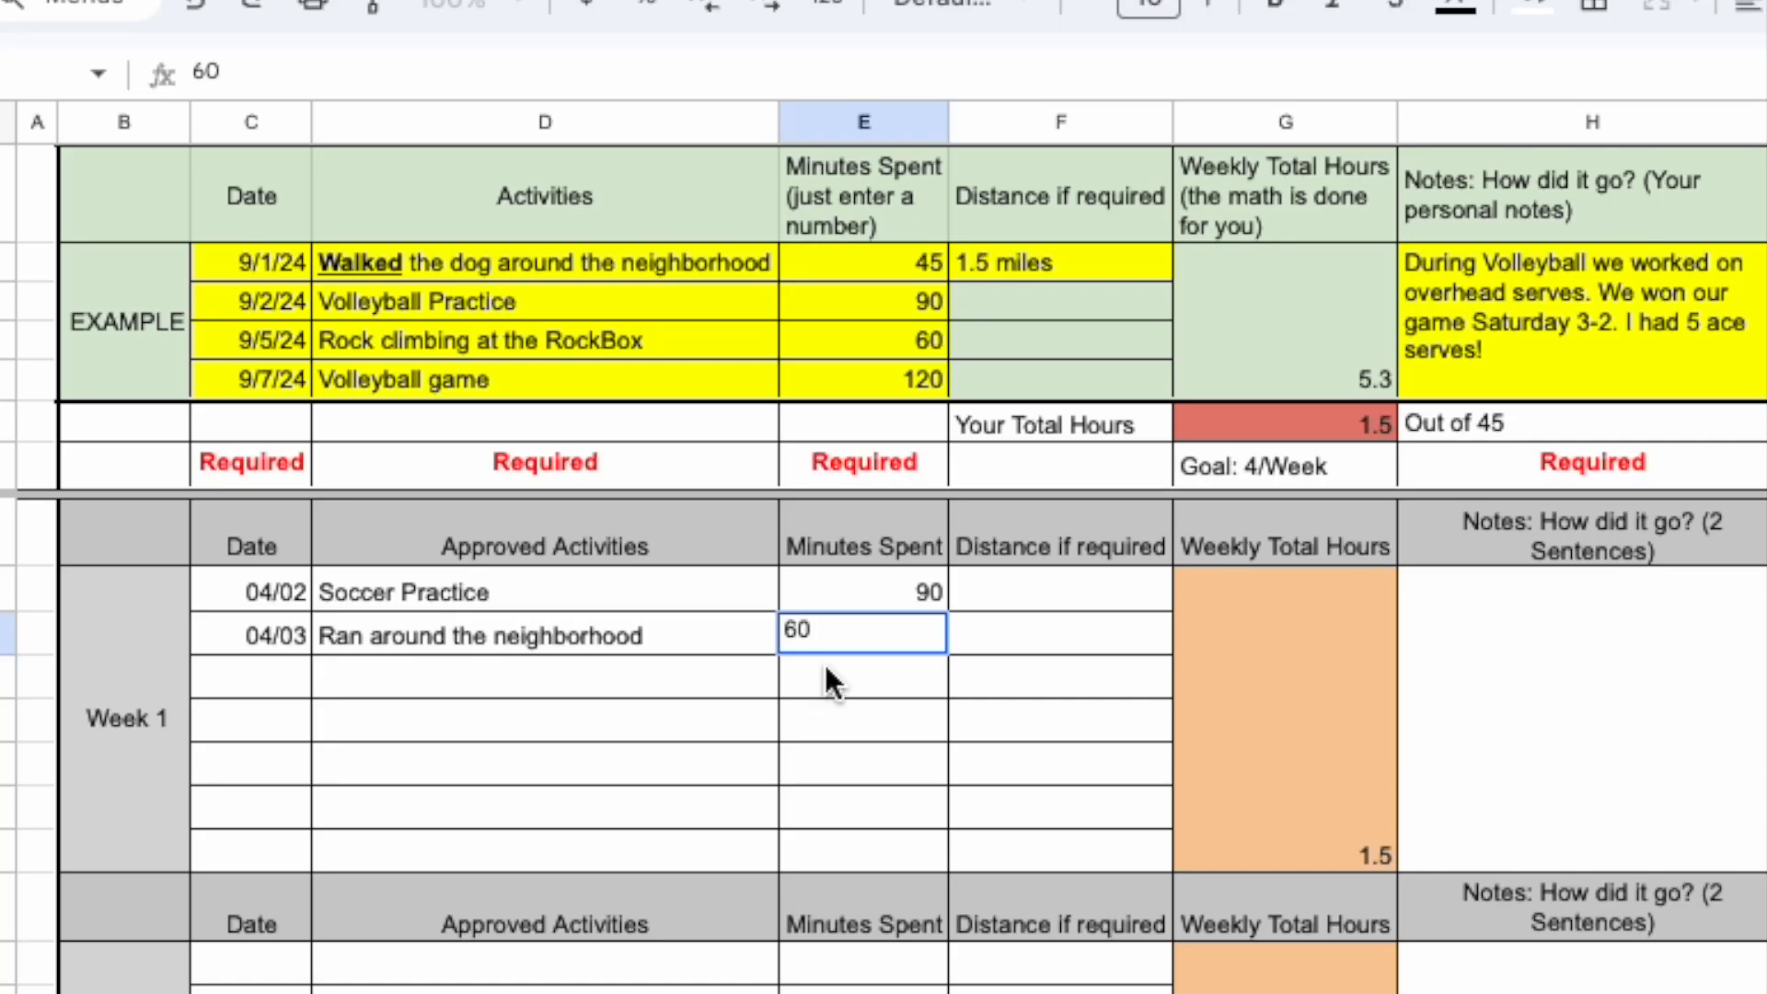
left_click(1006, 636)
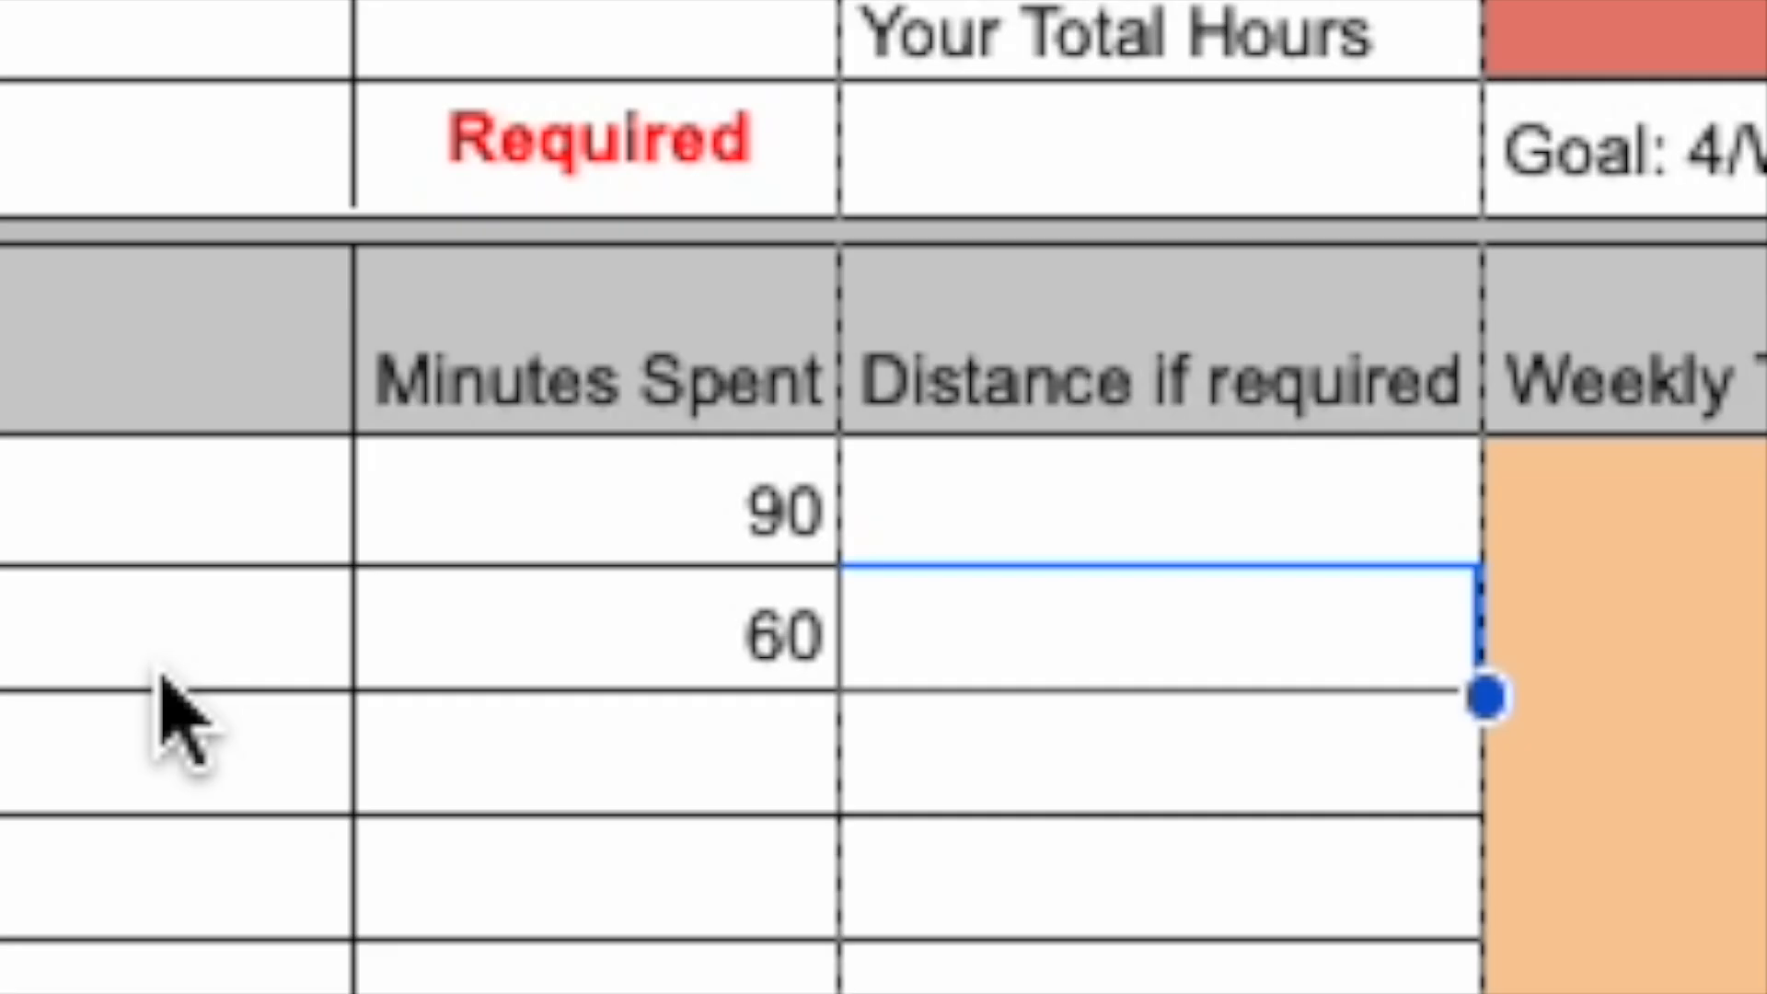
type("4 ")
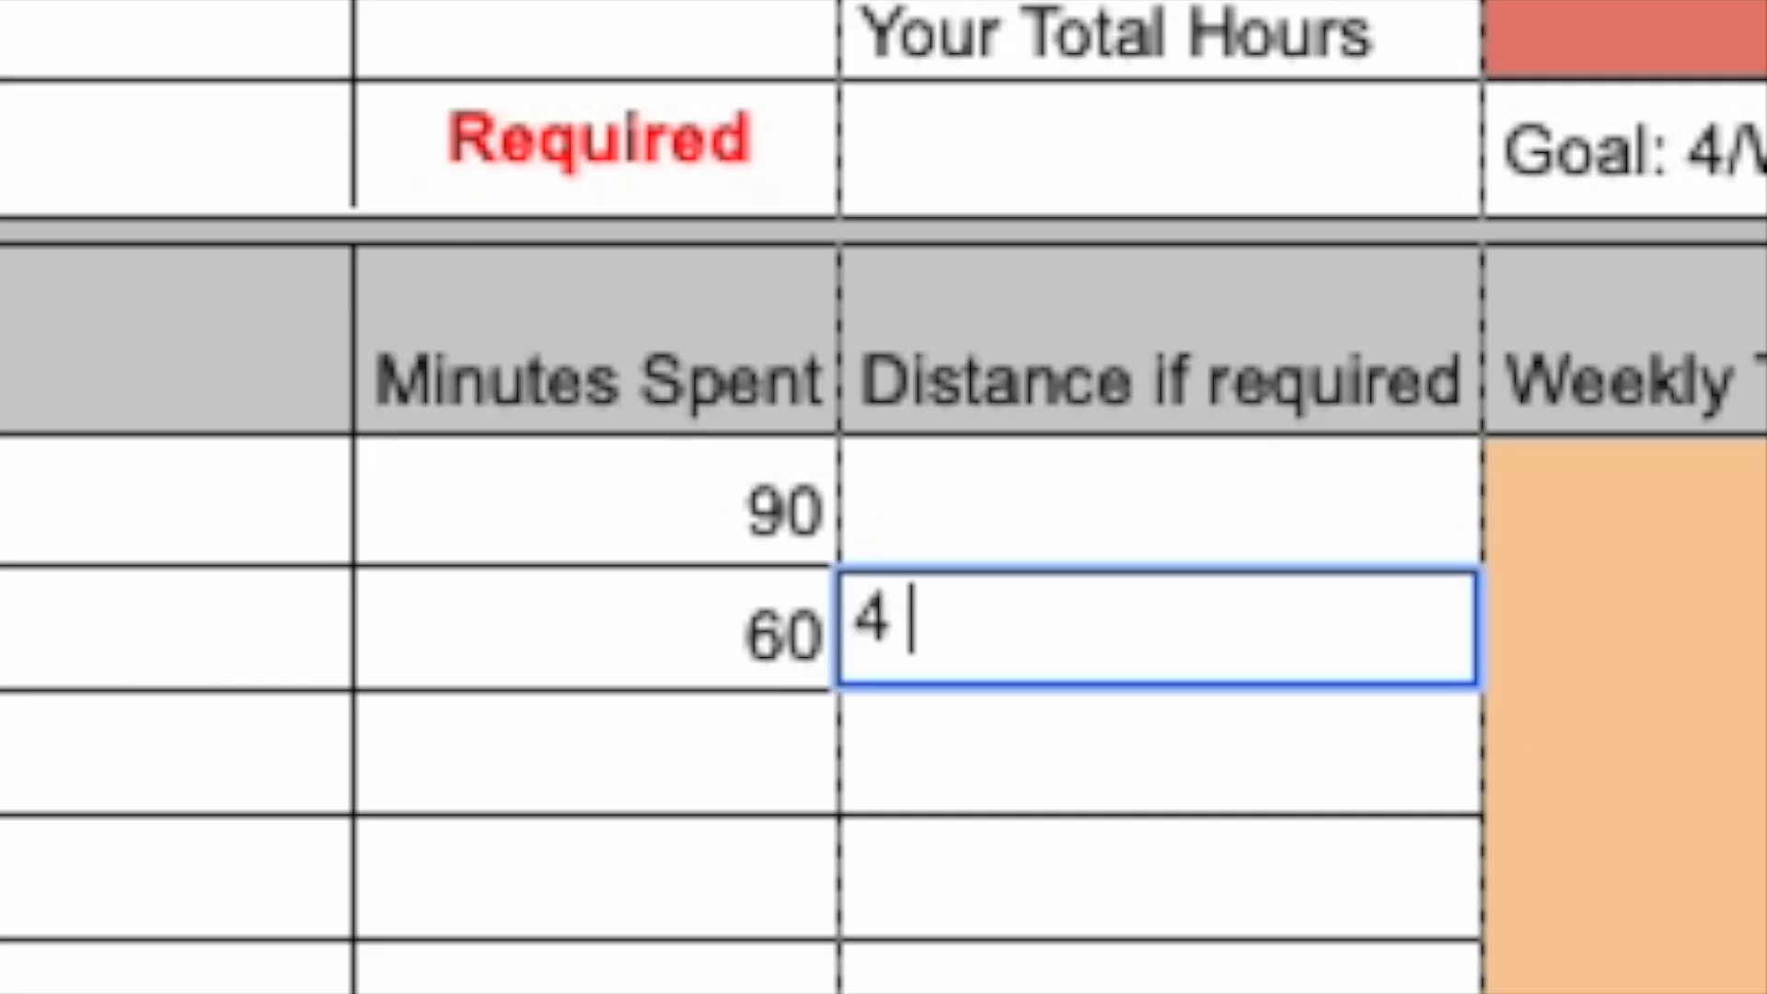
type("miles")
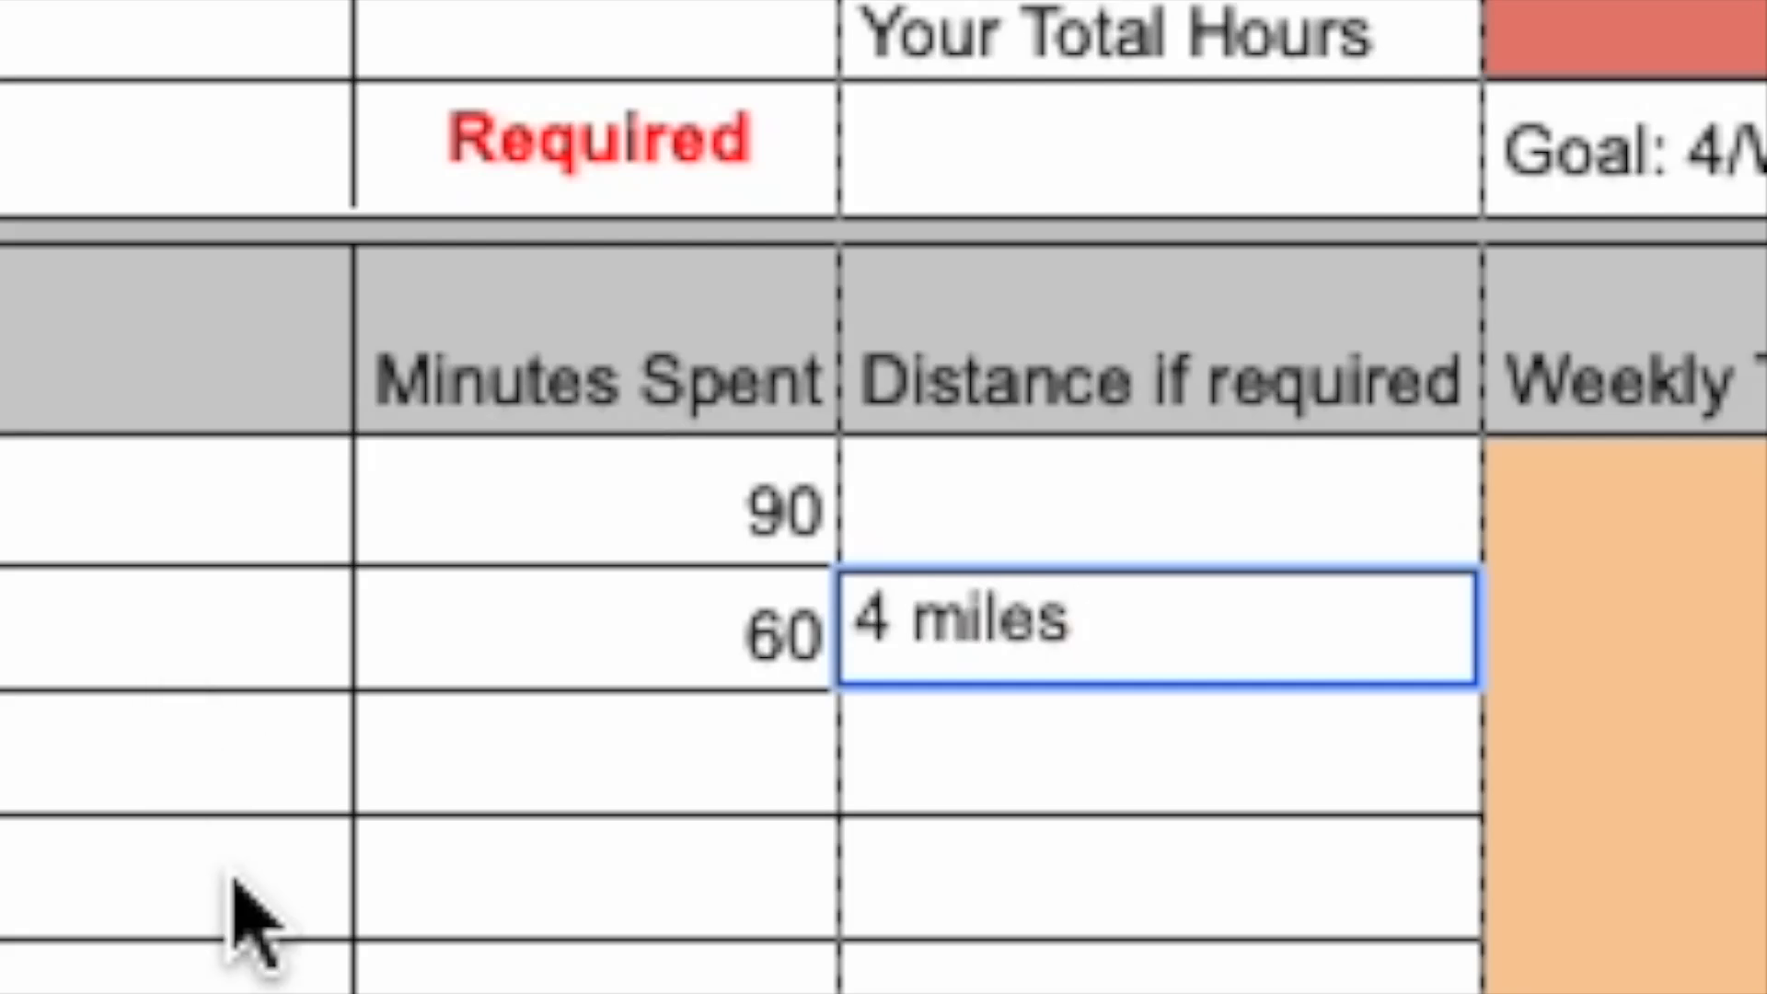
key("Return")
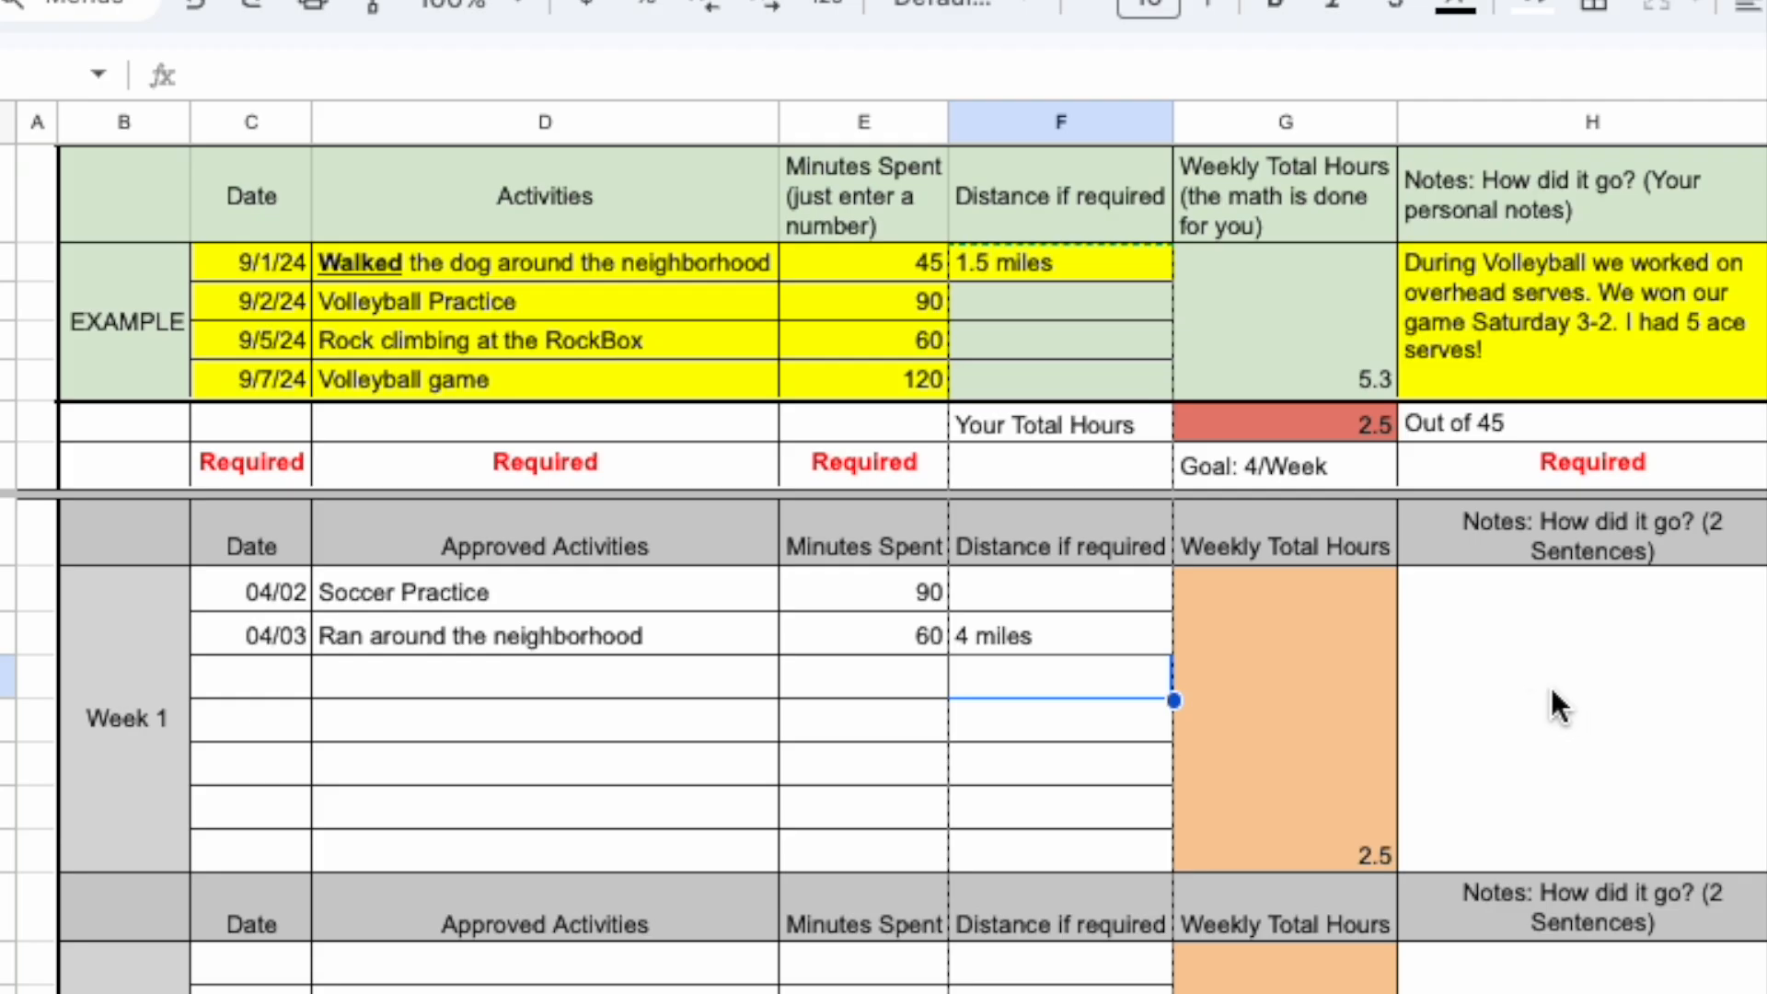
Write the Week 1 notes: "Soccer Practice was great, working on corner kicks. Ran a personal best around the block.".
left_click(1495, 668)
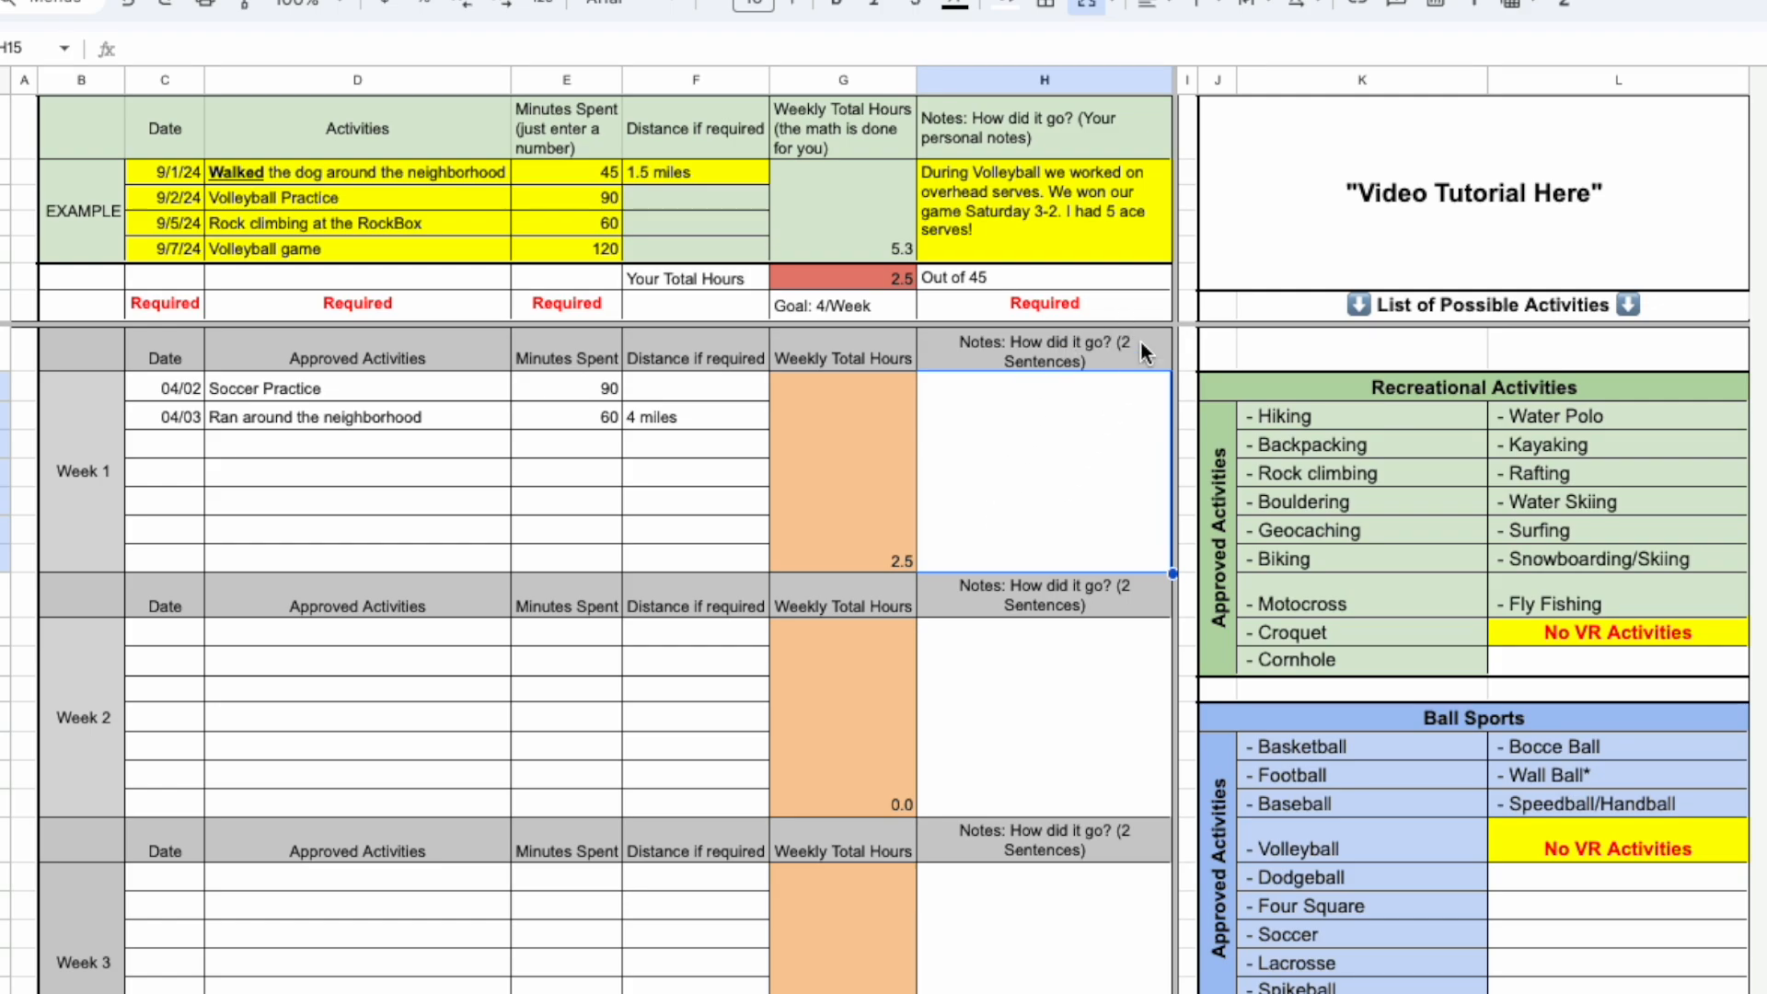
type("Soccer Practiuce")
key("BackSpace")
key("BackSpace")
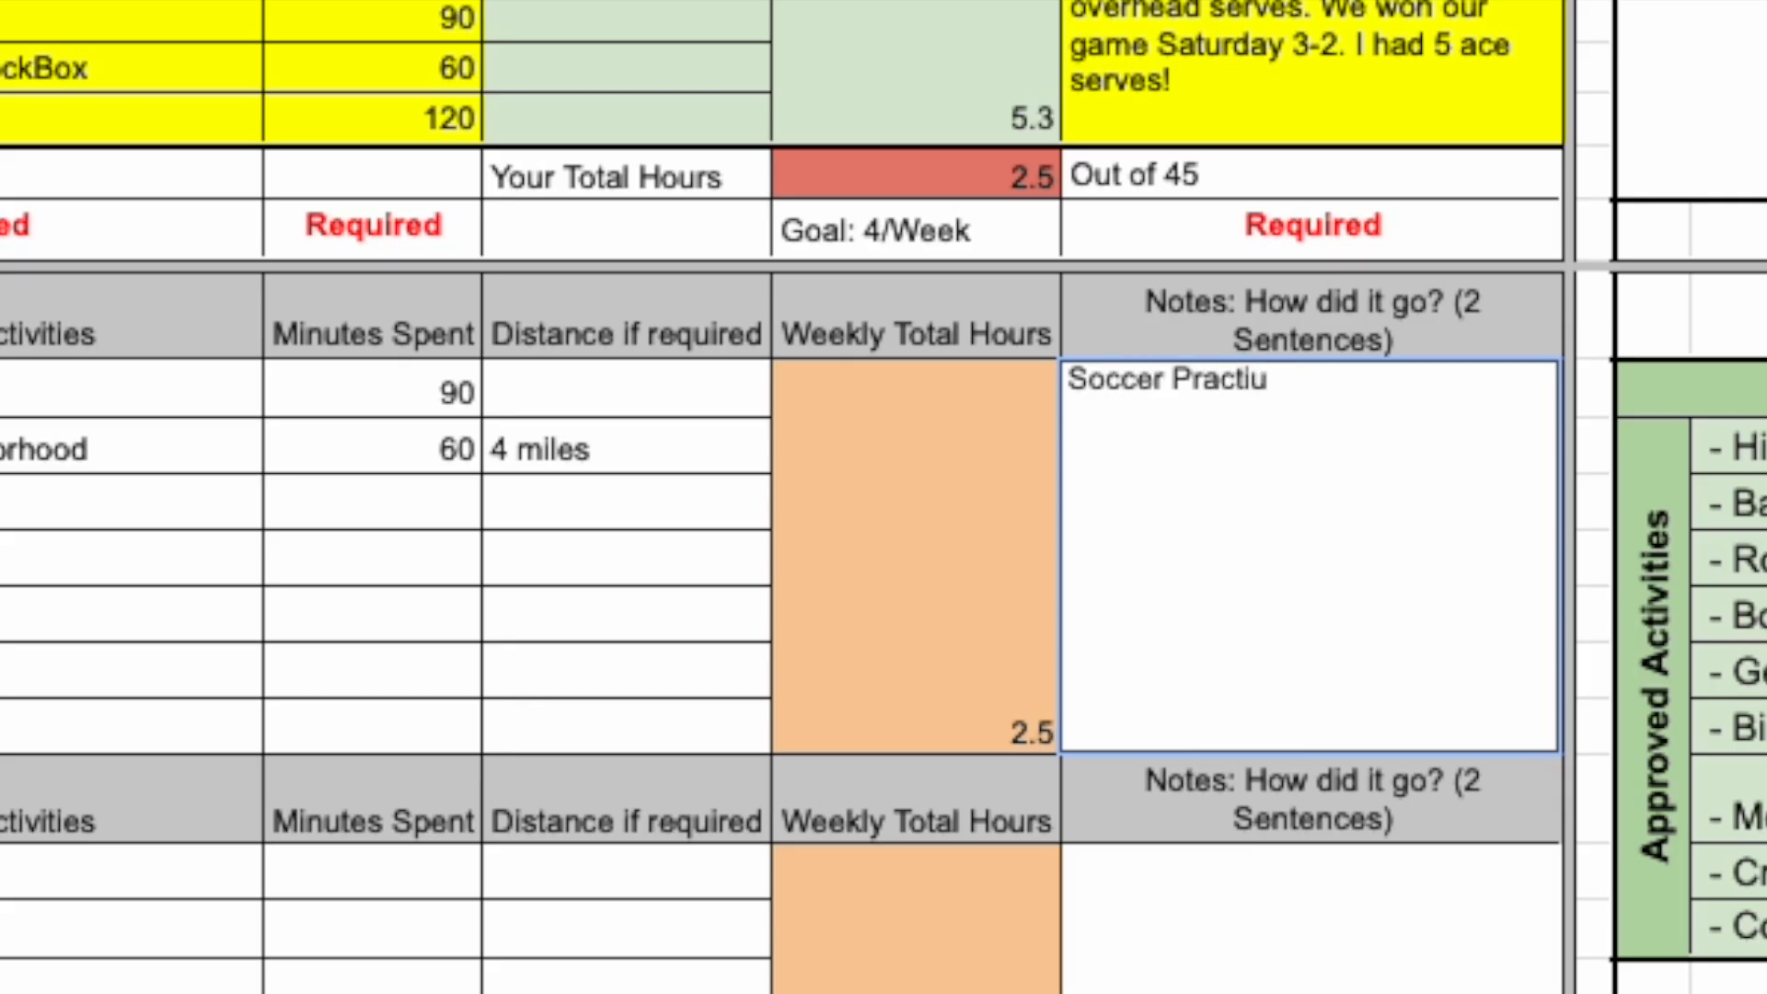
key("BackSpace")
type("ce was great, working on cor")
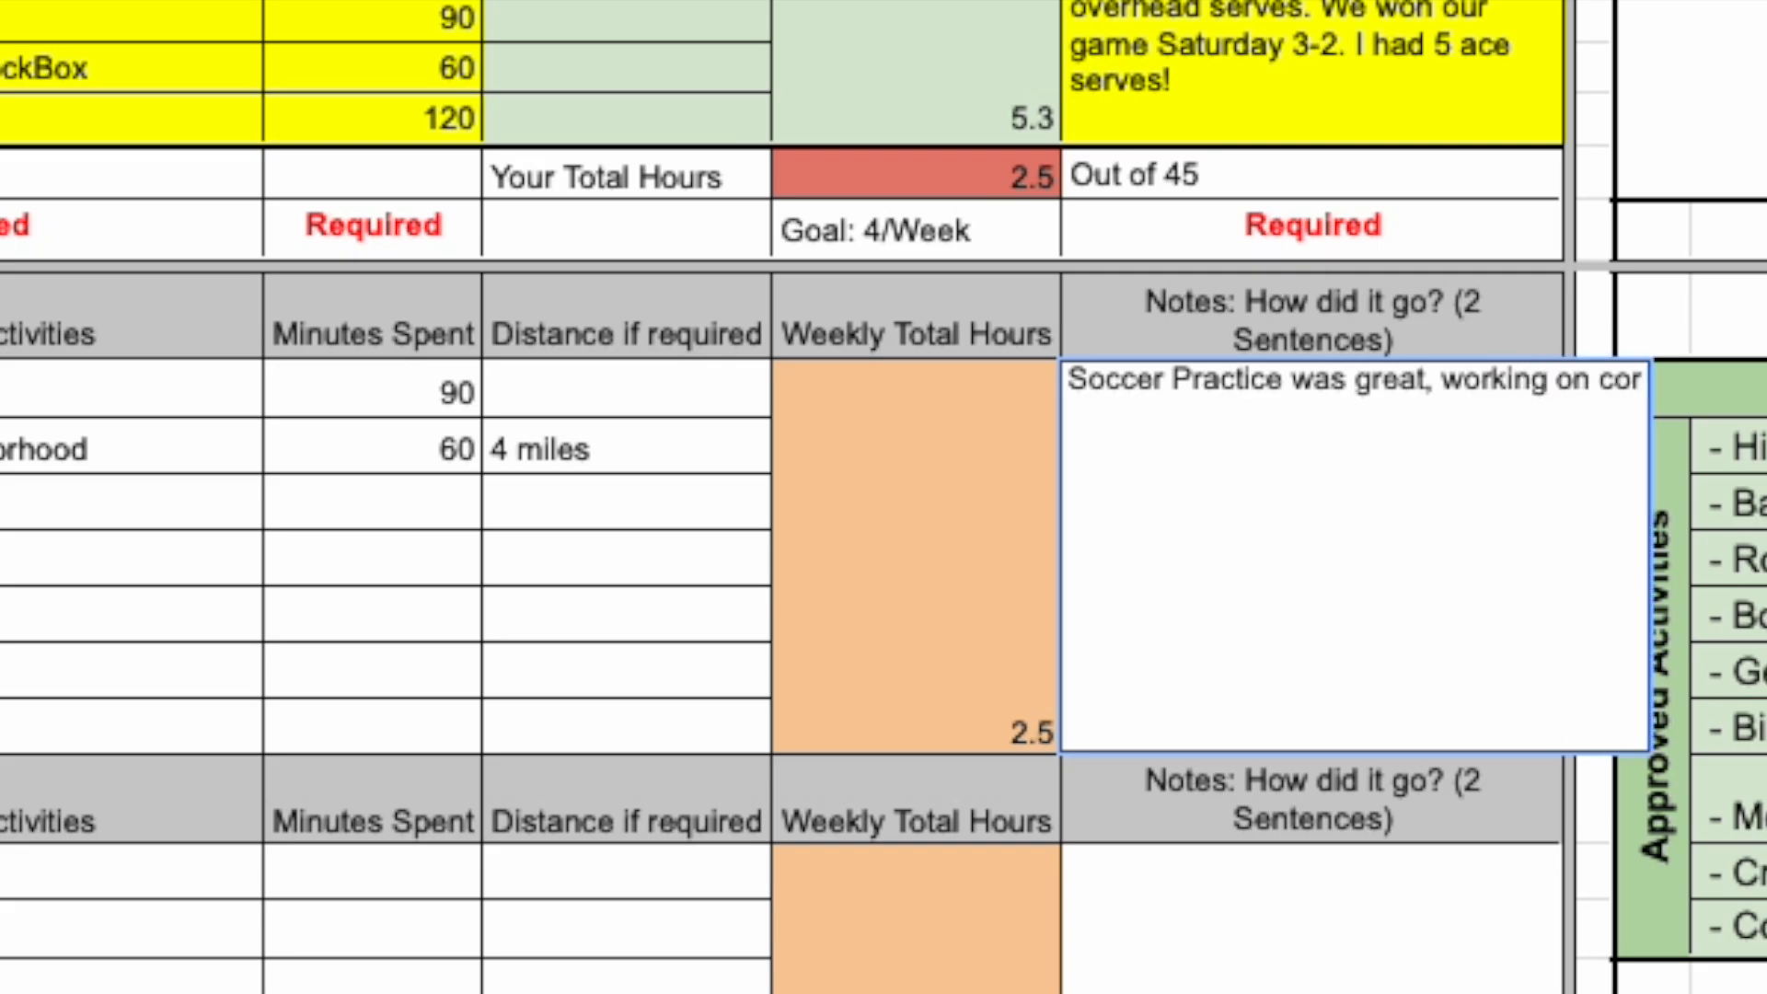
type("ner kicks. Ran a personal")
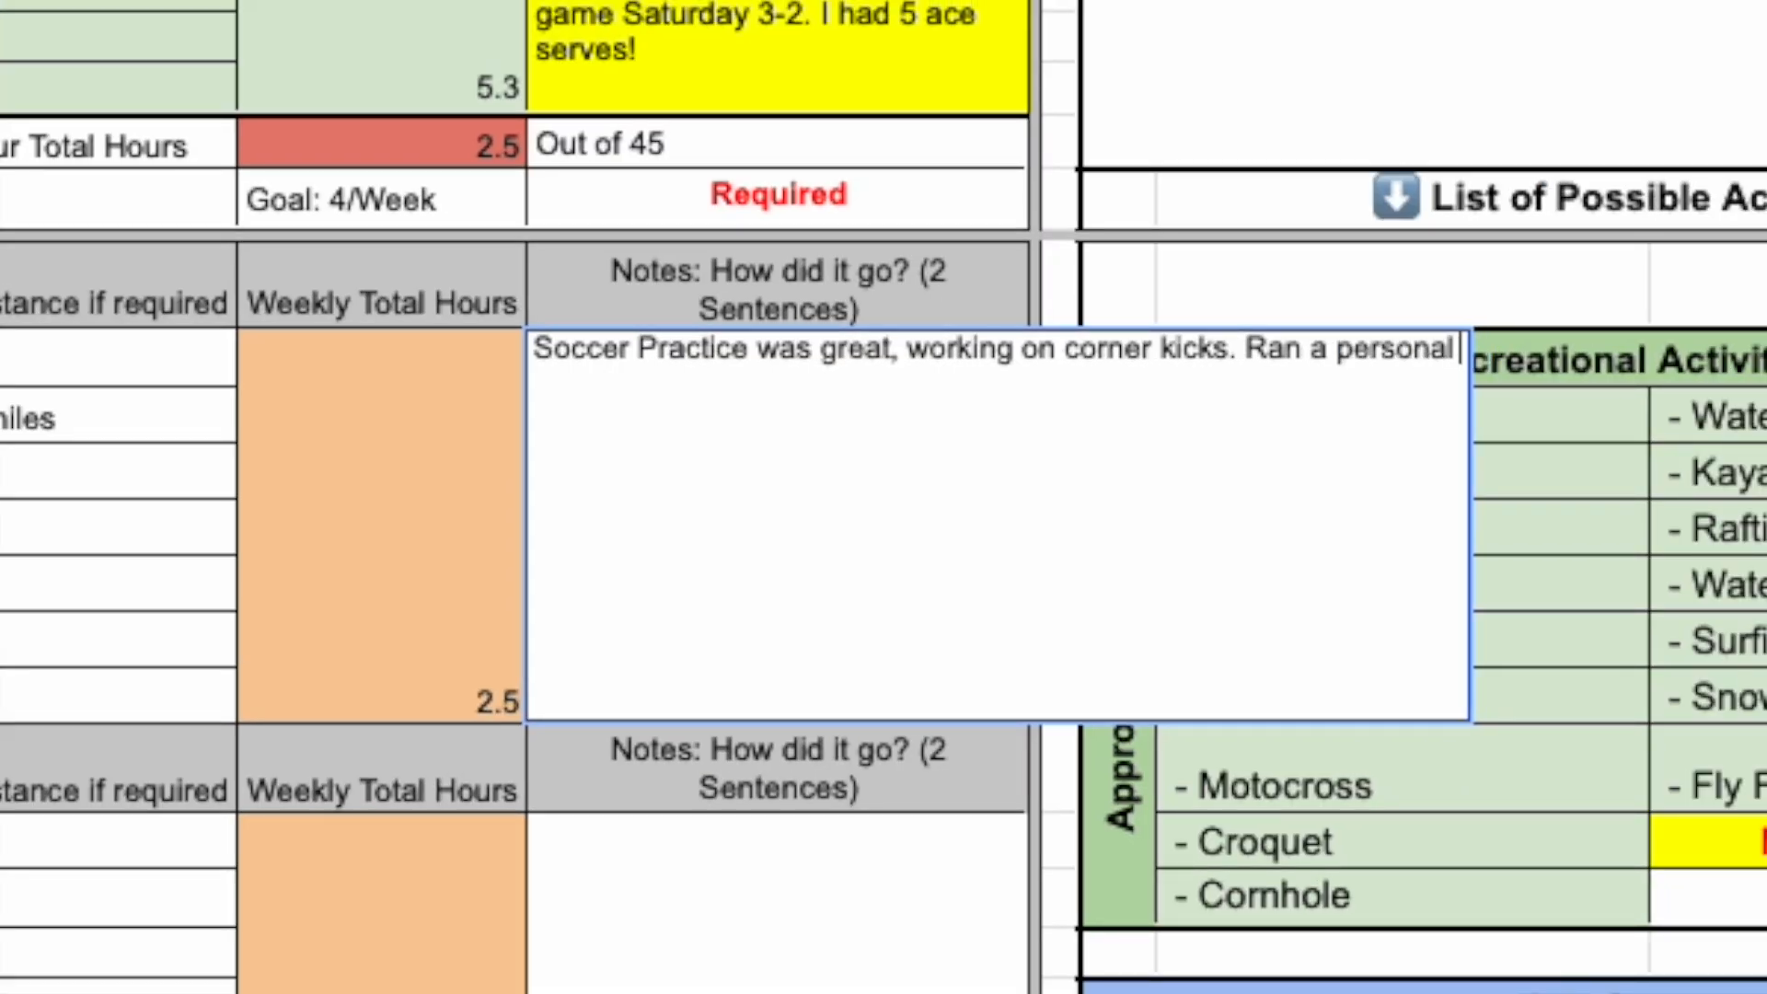
type(" best around the block.")
key("Return")
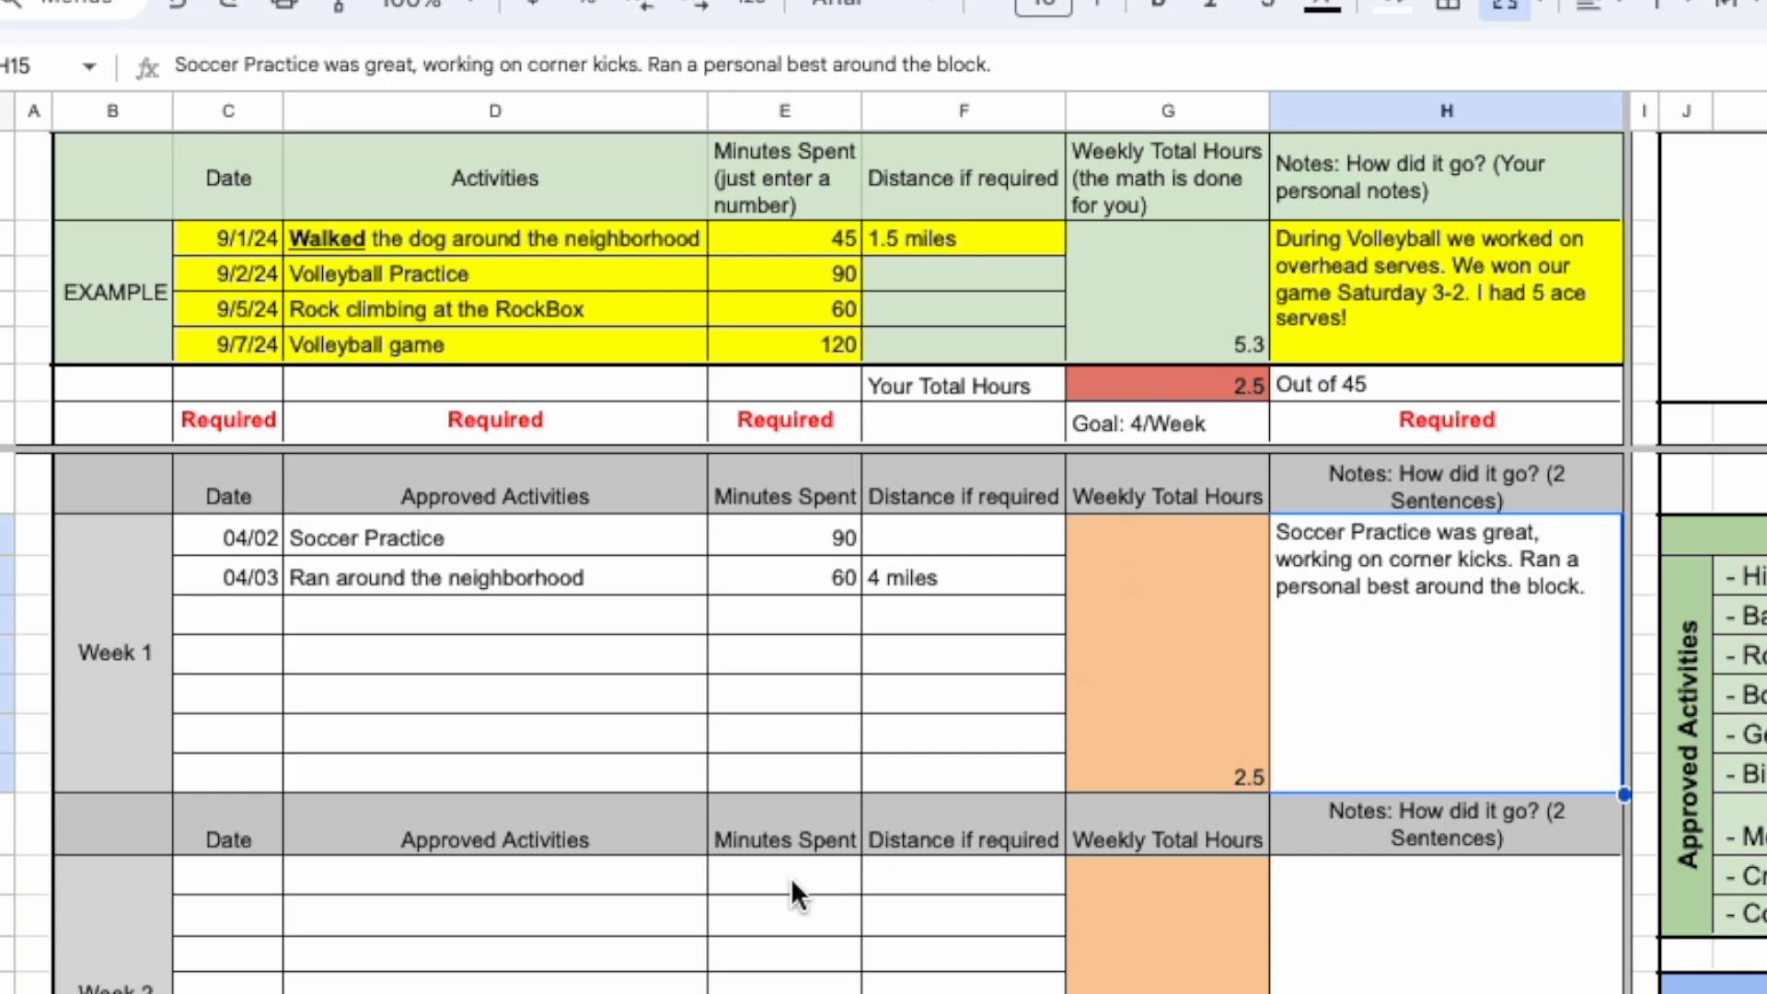
Log "soccer practice" on 04/09 with 90 minutes spent in the first row of Week 2.
scroll(760, 886, "down", 4)
left_click(766, 550)
type("90")
left_click(649, 551)
type("soccer practice")
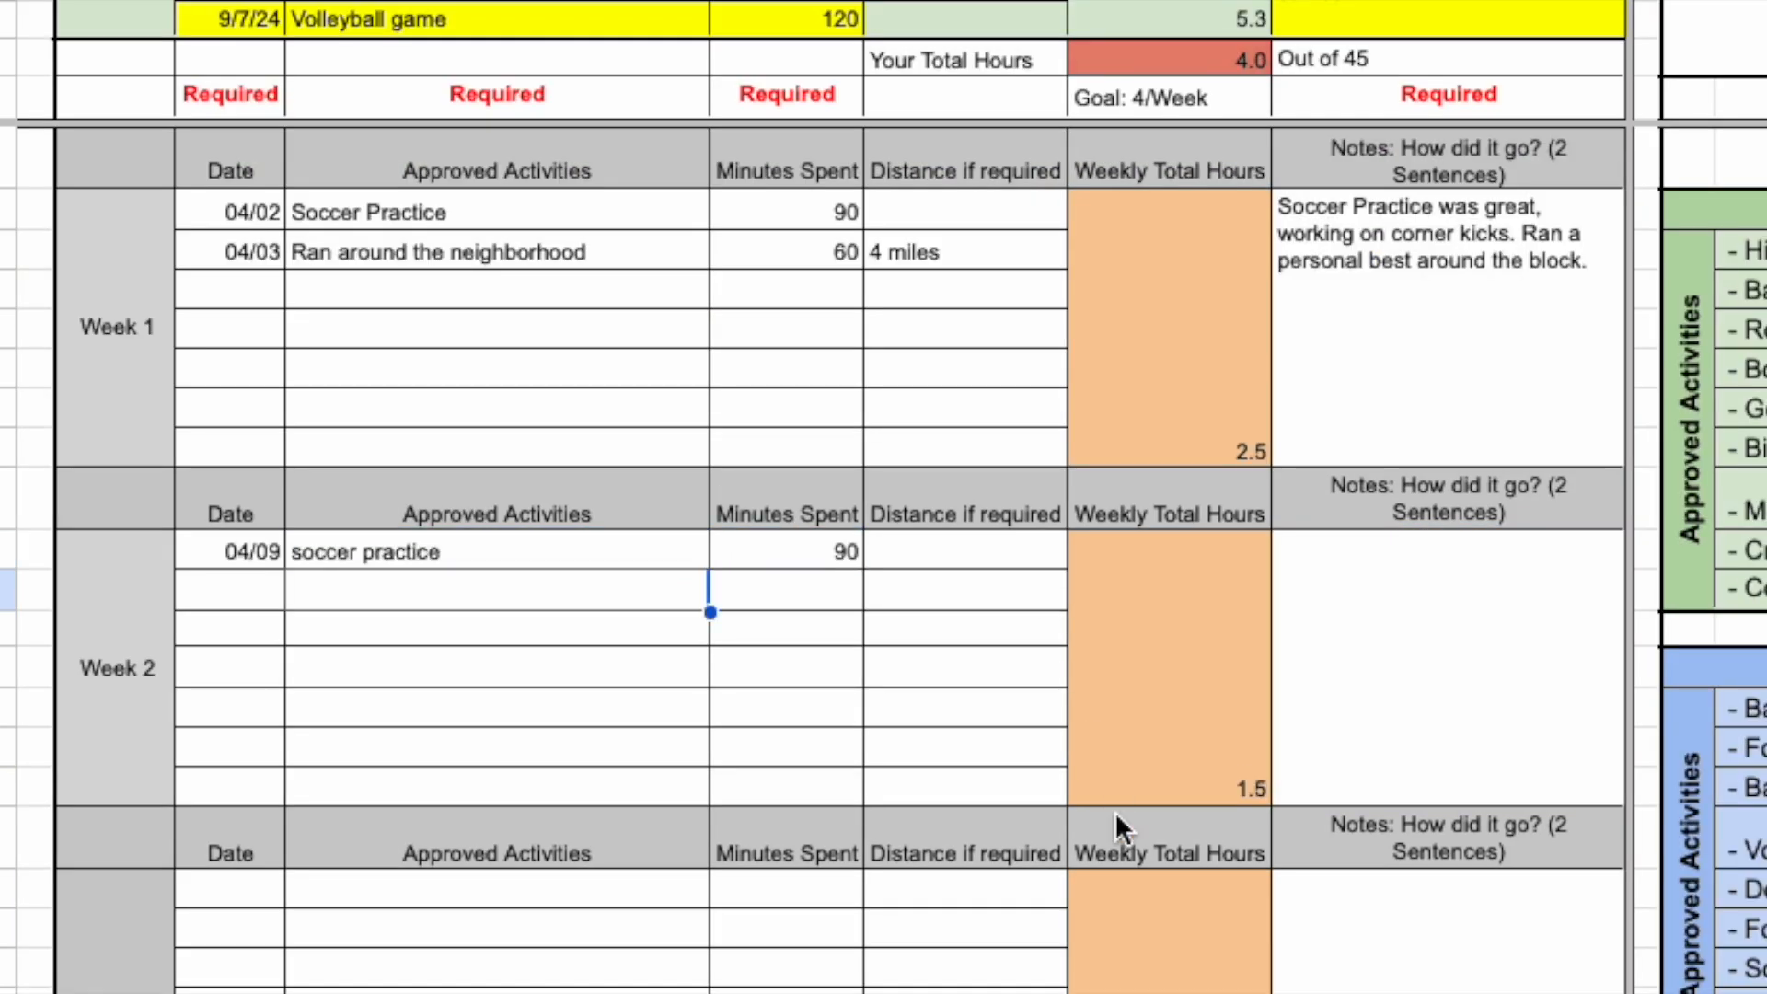